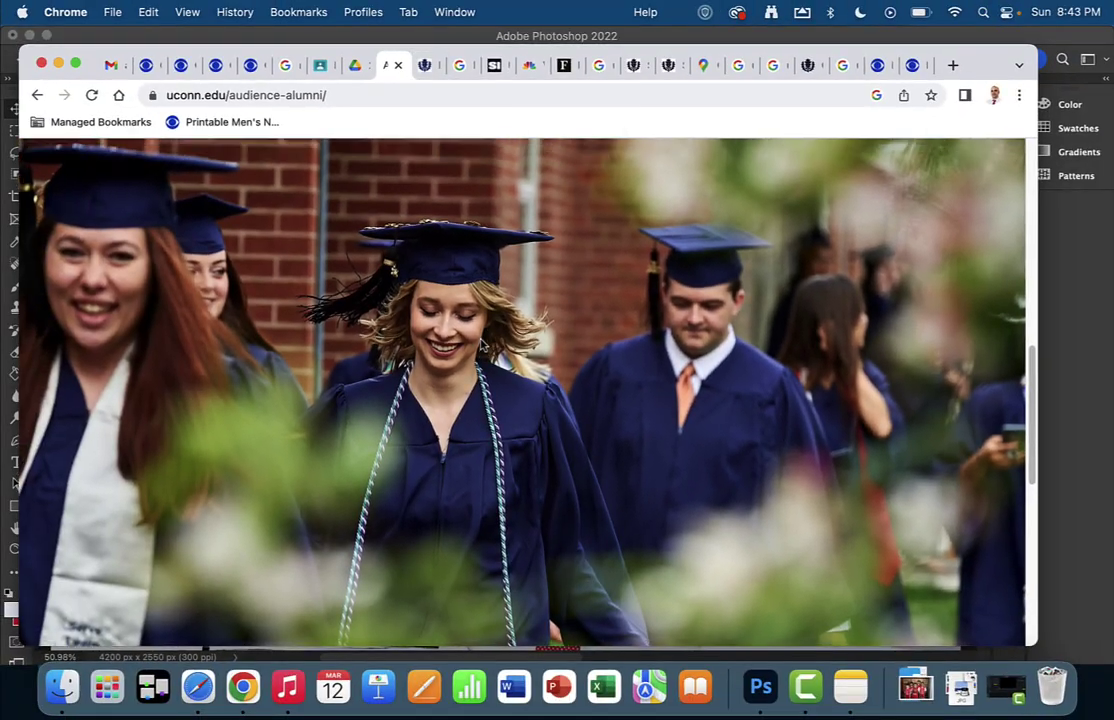
Review the open UConn alumni, notable alumni and Kemba Walker pages as source images for the poster.
{"action": "scroll", "coordinate": [480, 349], "scroll_direction": "up", "scroll_amount": 10}
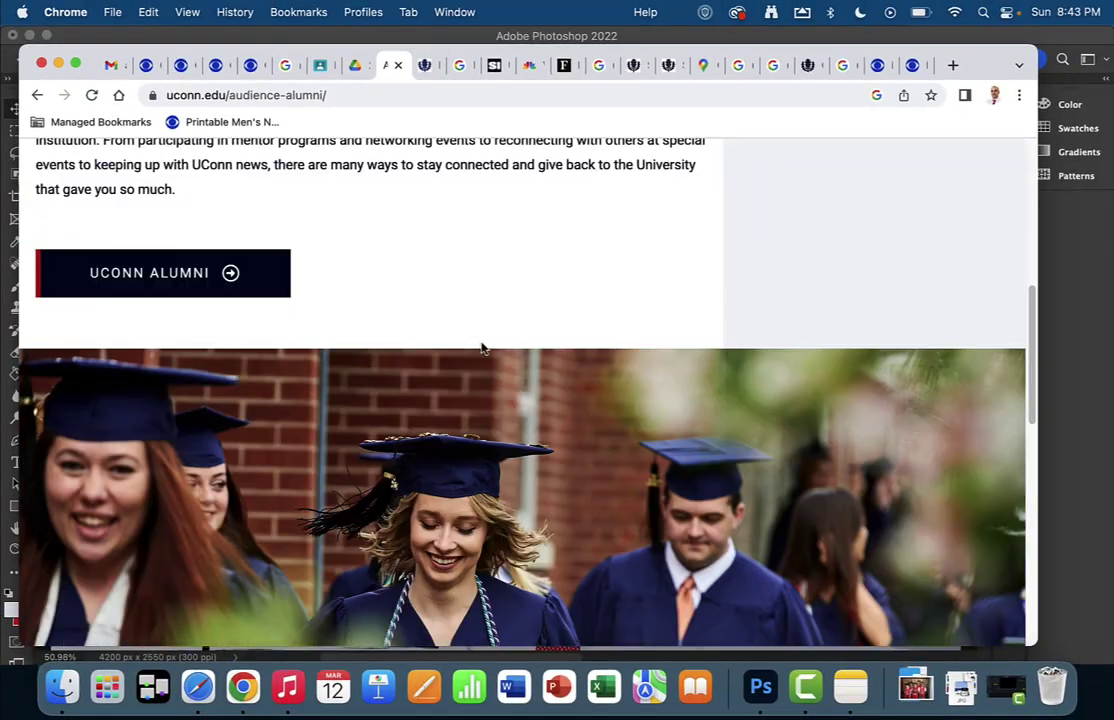
{"action": "scroll", "coordinate": [480, 349], "scroll_direction": "up", "scroll_amount": 3}
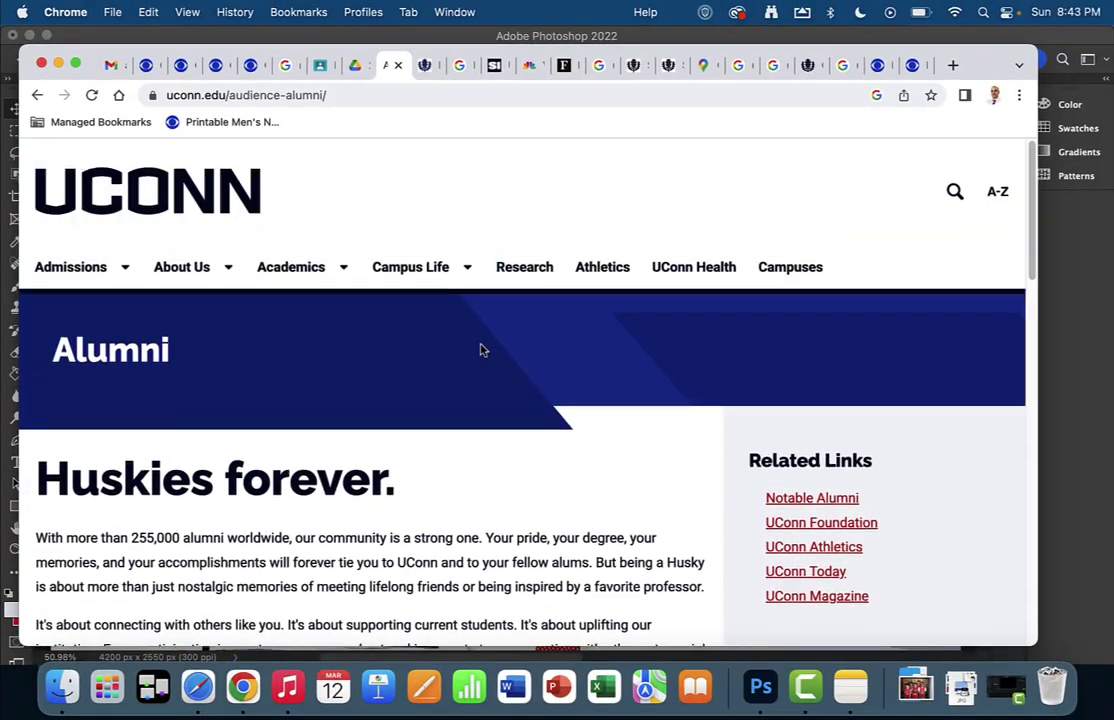
{"action": "left_click", "coordinate": [425, 68]}
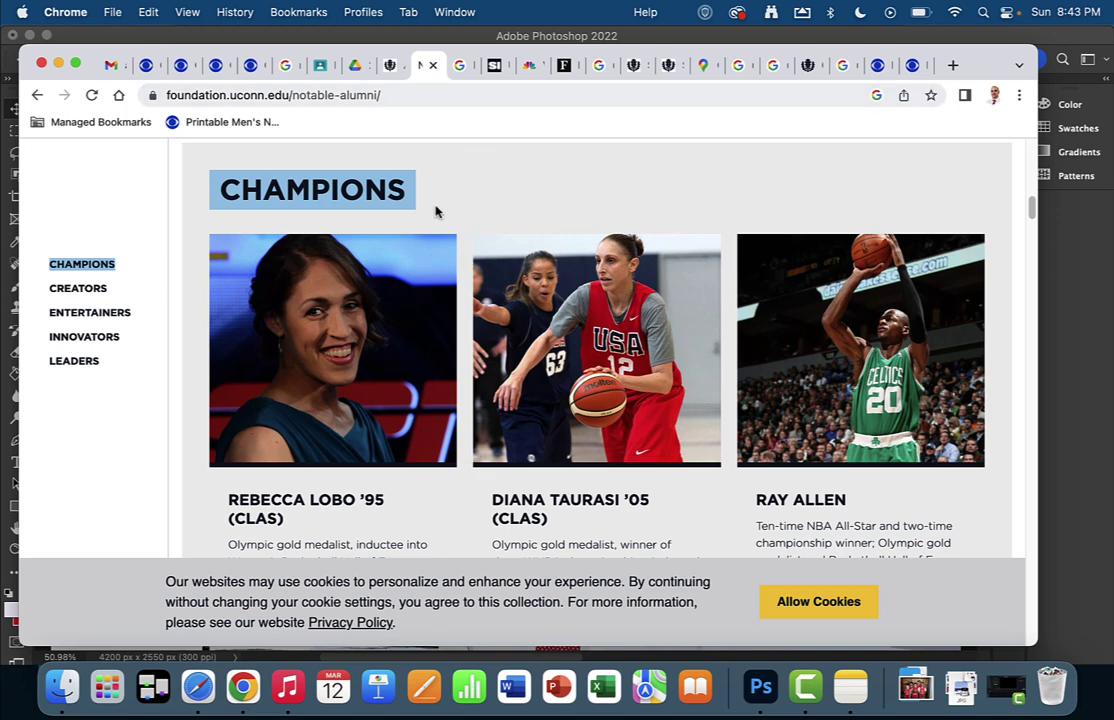
{"action": "scroll", "coordinate": [431, 310], "scroll_direction": "down", "scroll_amount": 10}
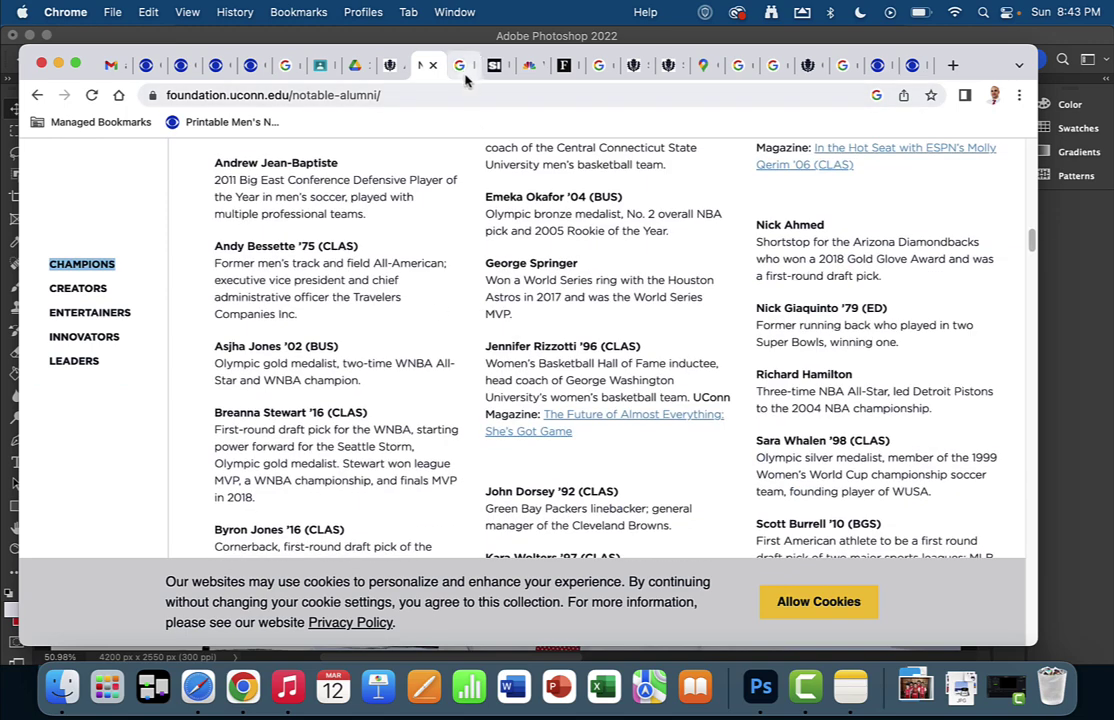
{"action": "left_click", "coordinate": [463, 72]}
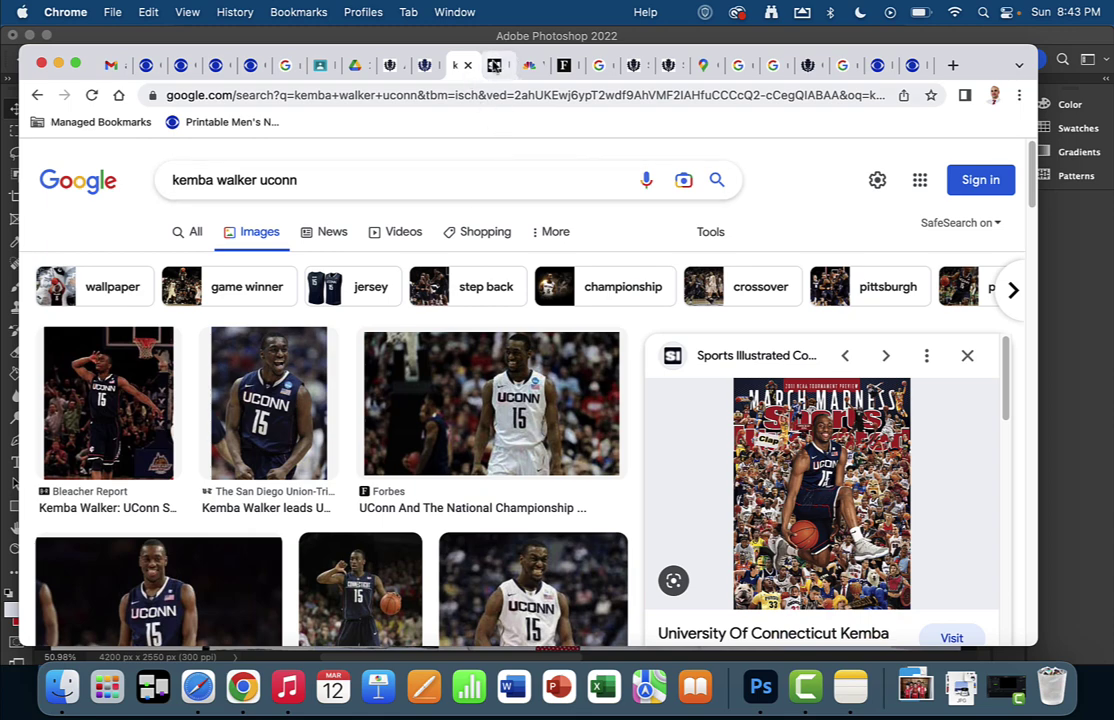
{"action": "left_click", "coordinate": [492, 67]}
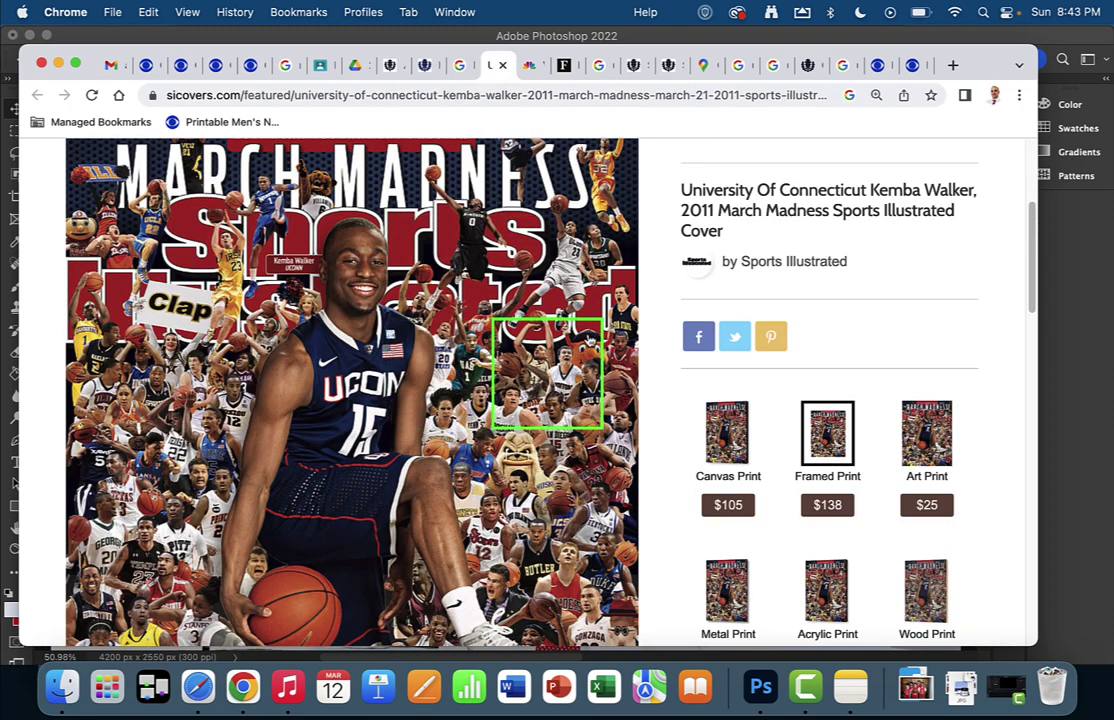
{"action": "scroll", "coordinate": [653, 374], "scroll_direction": "down", "scroll_amount": 1}
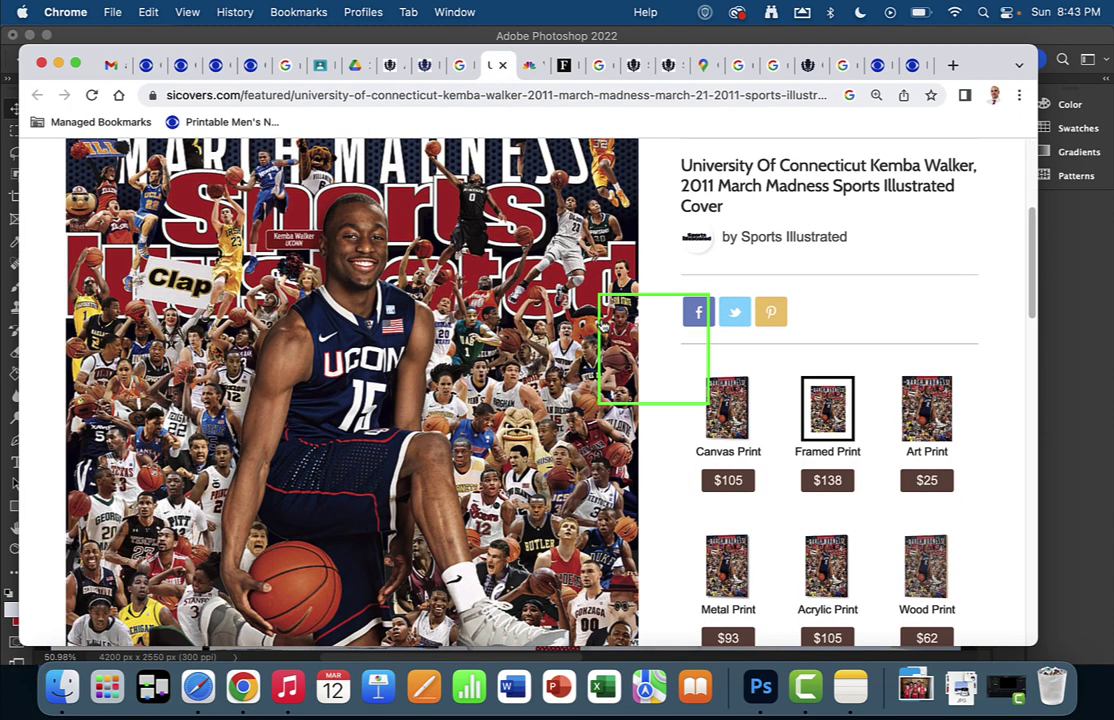
{"action": "left_click", "coordinate": [533, 68]}
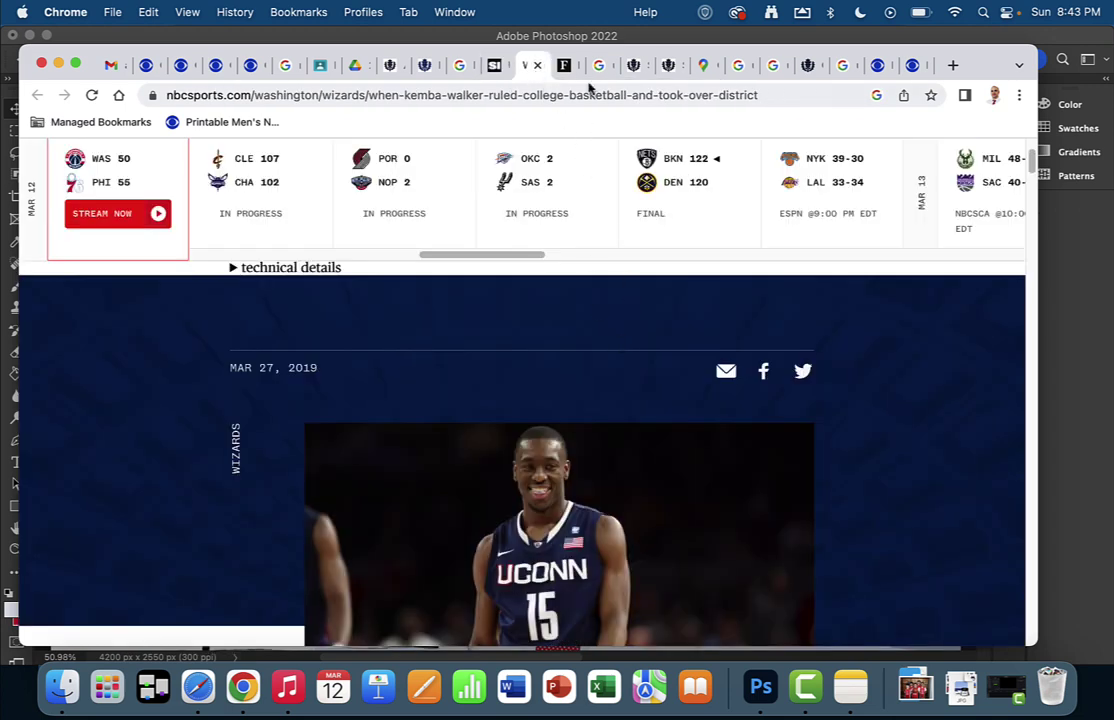
{"action": "left_click", "coordinate": [565, 67]}
Review the UConn school image results and the School of Nursing and School of Pharmacy pages for campus photos.
{"action": "left_click", "coordinate": [599, 68]}
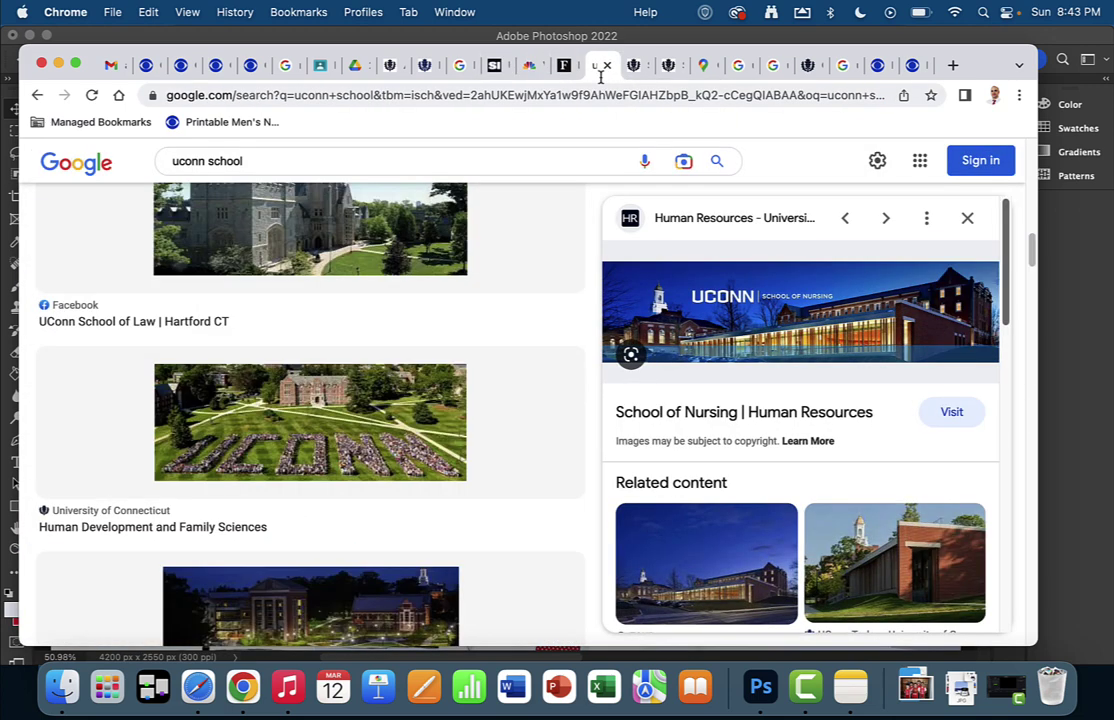
{"action": "scroll", "coordinate": [497, 293], "scroll_direction": "up", "scroll_amount": 2}
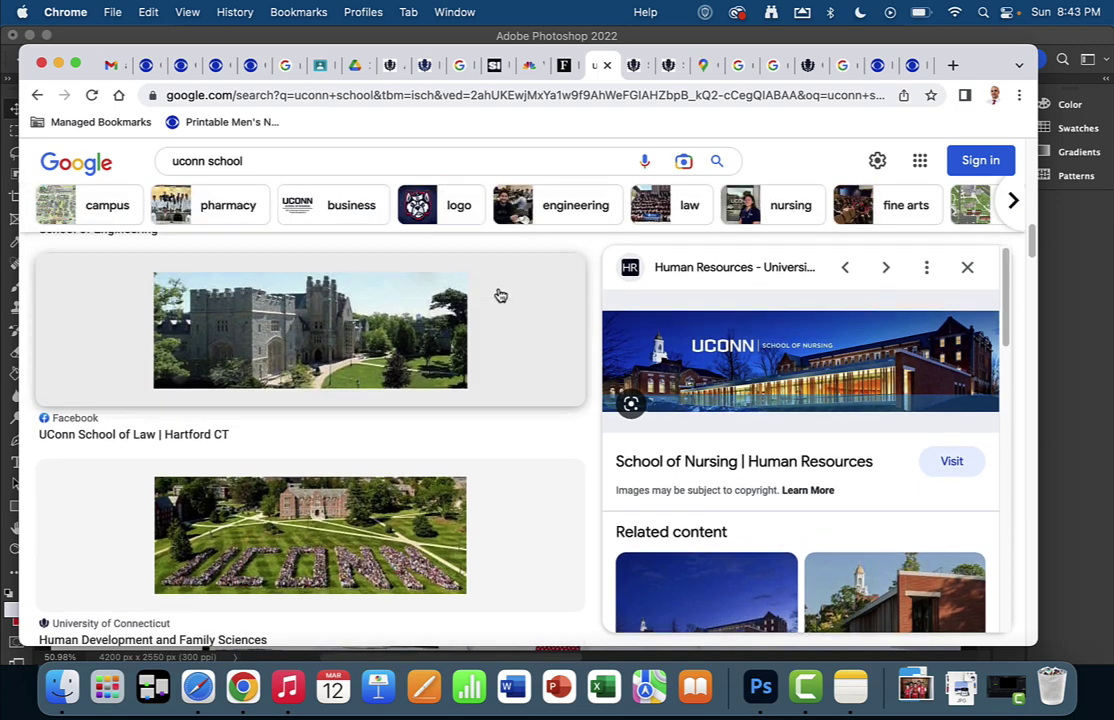
{"action": "scroll", "coordinate": [494, 291], "scroll_direction": "up", "scroll_amount": 1}
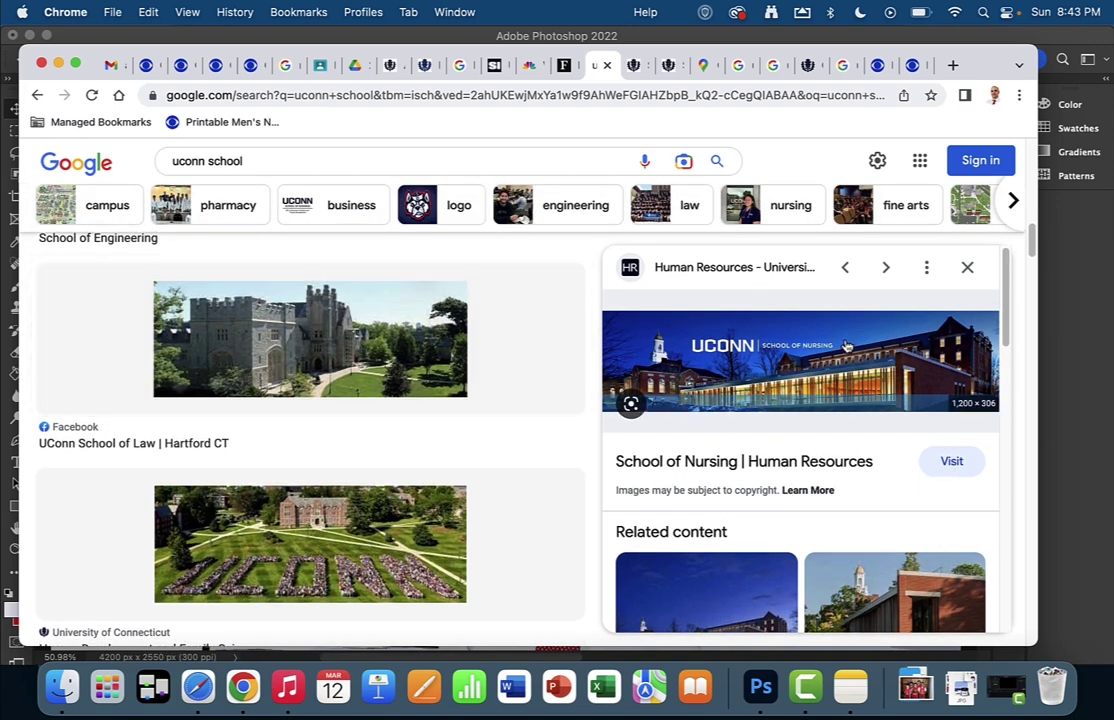
{"action": "left_click", "coordinate": [833, 401]}
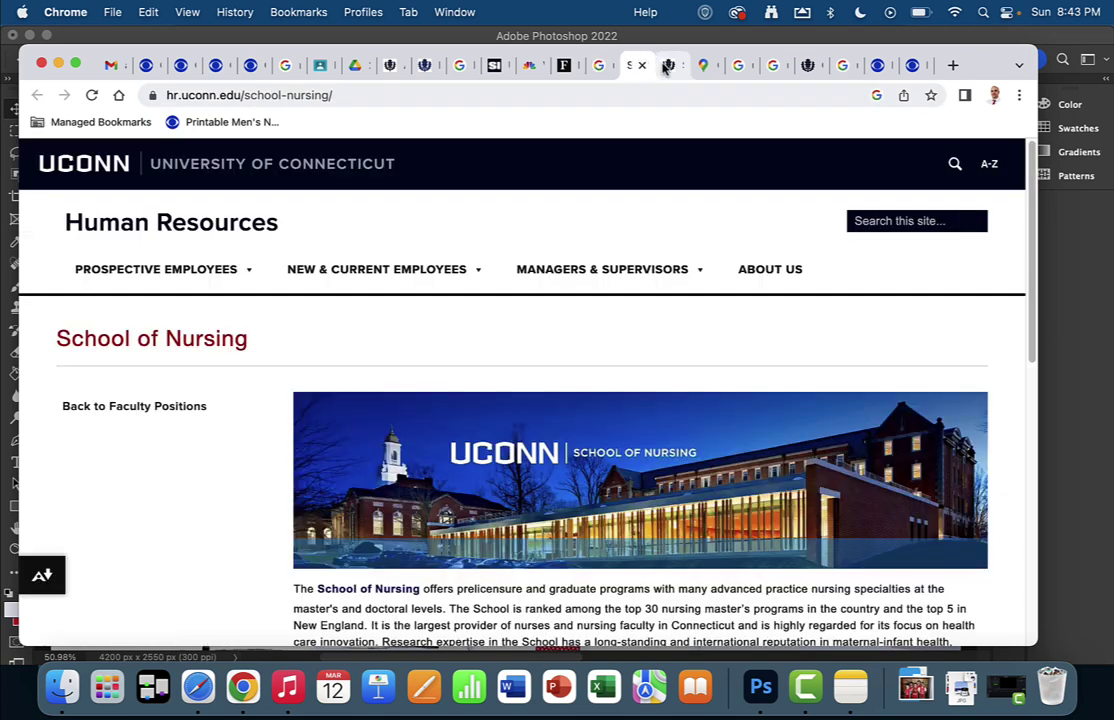
{"action": "left_click", "coordinate": [668, 66]}
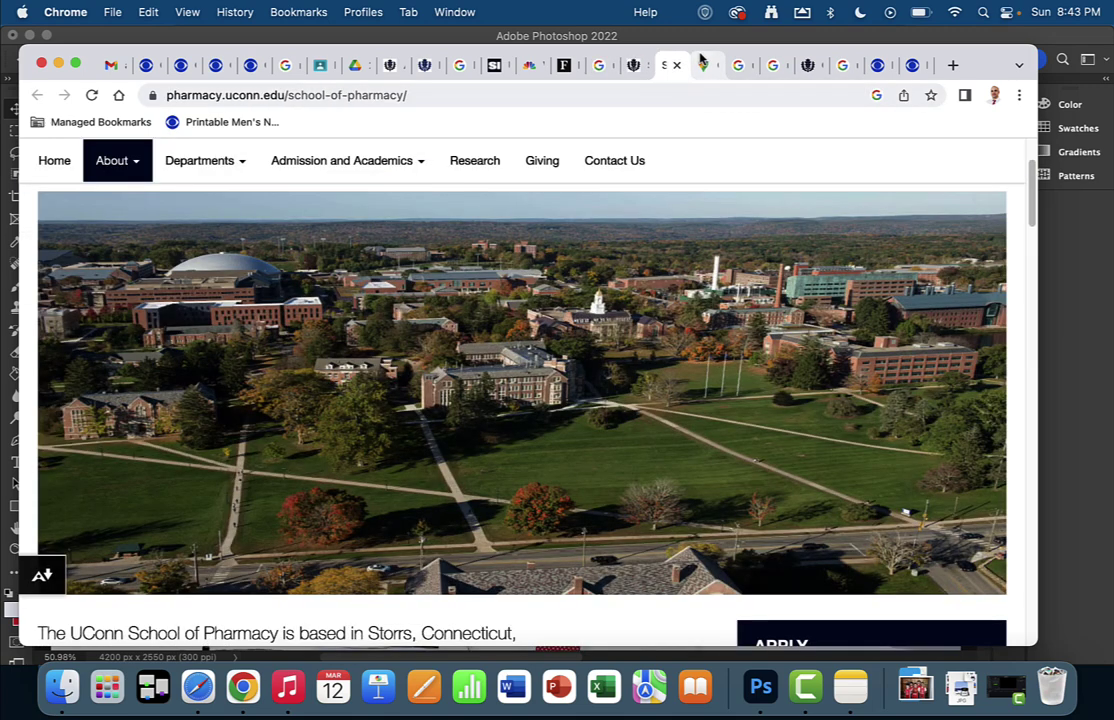
Zoom the Google map out around the Storrs campus, collapse the photo strip and capture the map area as a screenshot.
{"action": "left_click", "coordinate": [703, 67]}
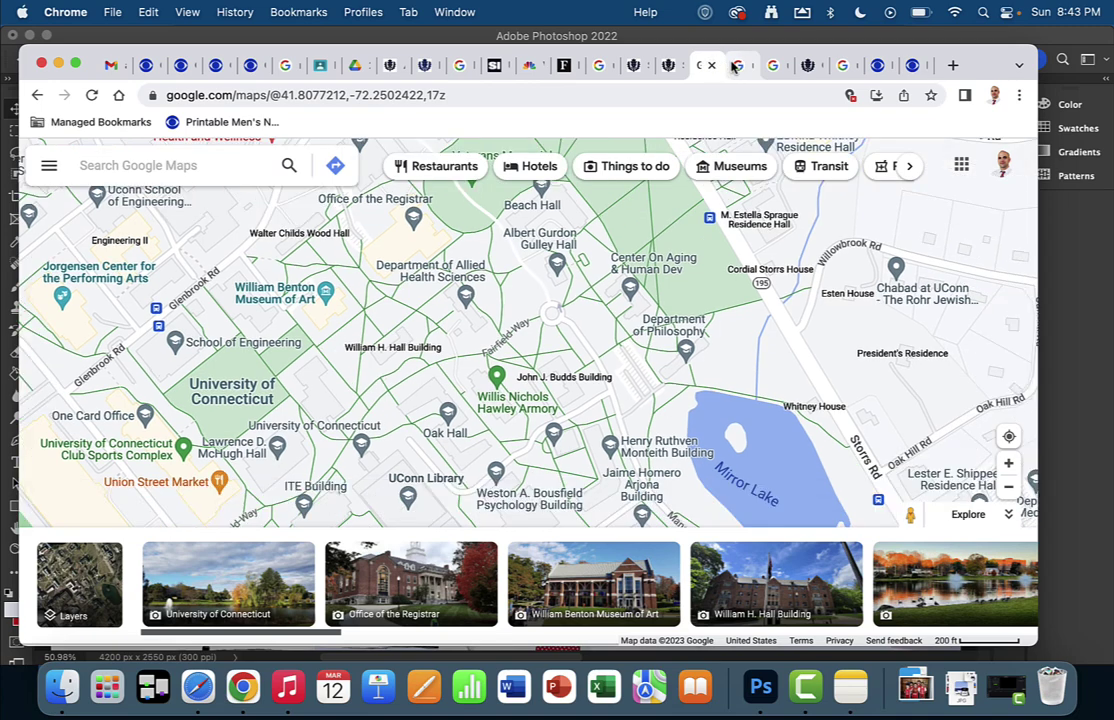
{"action": "scroll", "coordinate": [654, 318], "scroll_direction": "down", "scroll_amount": 3}
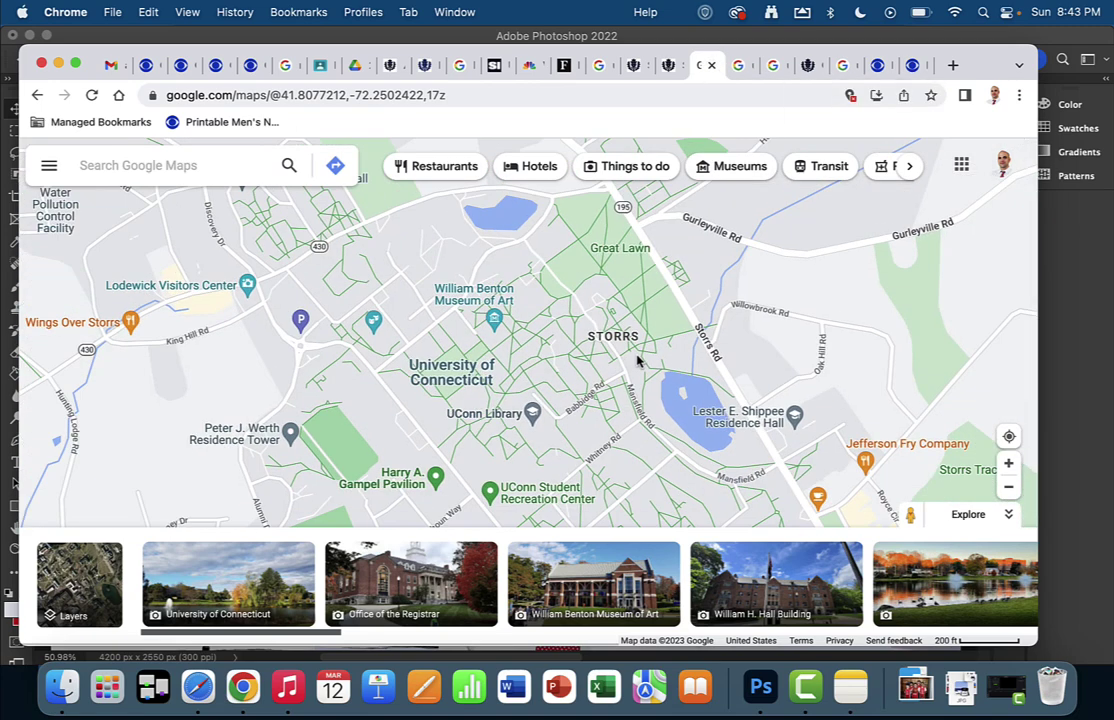
{"action": "left_click", "coordinate": [1002, 516]}
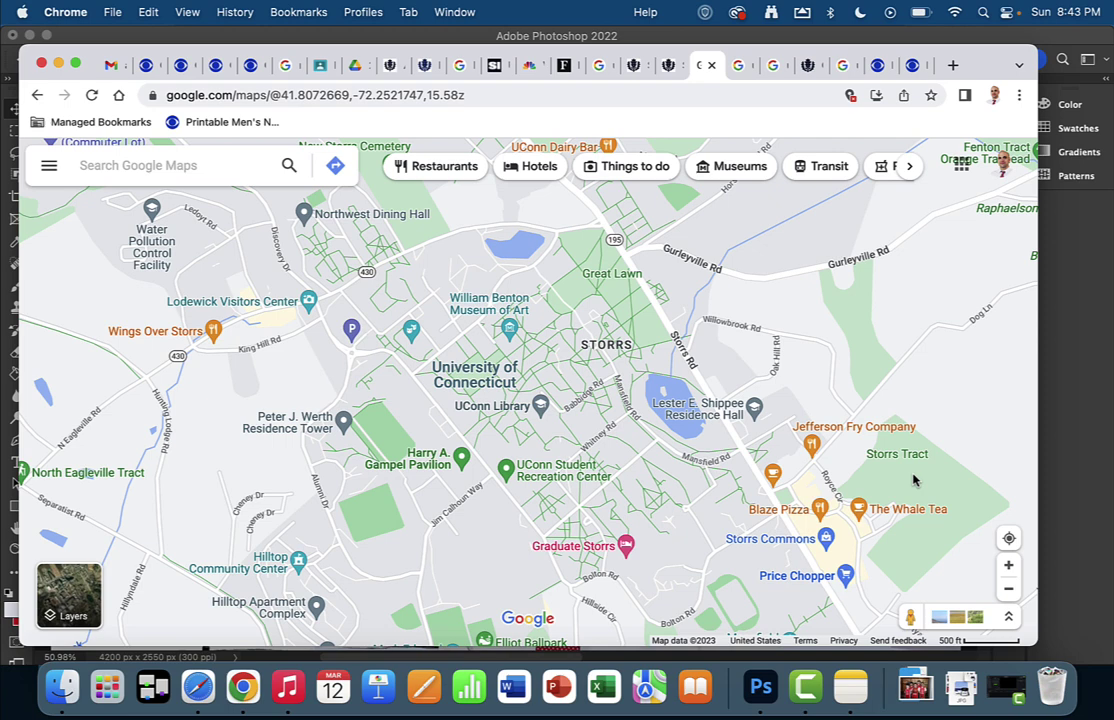
{"action": "key", "text": "super+shift+4"}
{"action": "left_click_drag", "start_coordinate": [131, 193], "coordinate": [985, 605]}
Switch to Photoshop and create a new Legal print document, 8.5 x 14 in at 300 ppi, in landscape orientation.
{"action": "left_click", "coordinate": [1094, 485]}
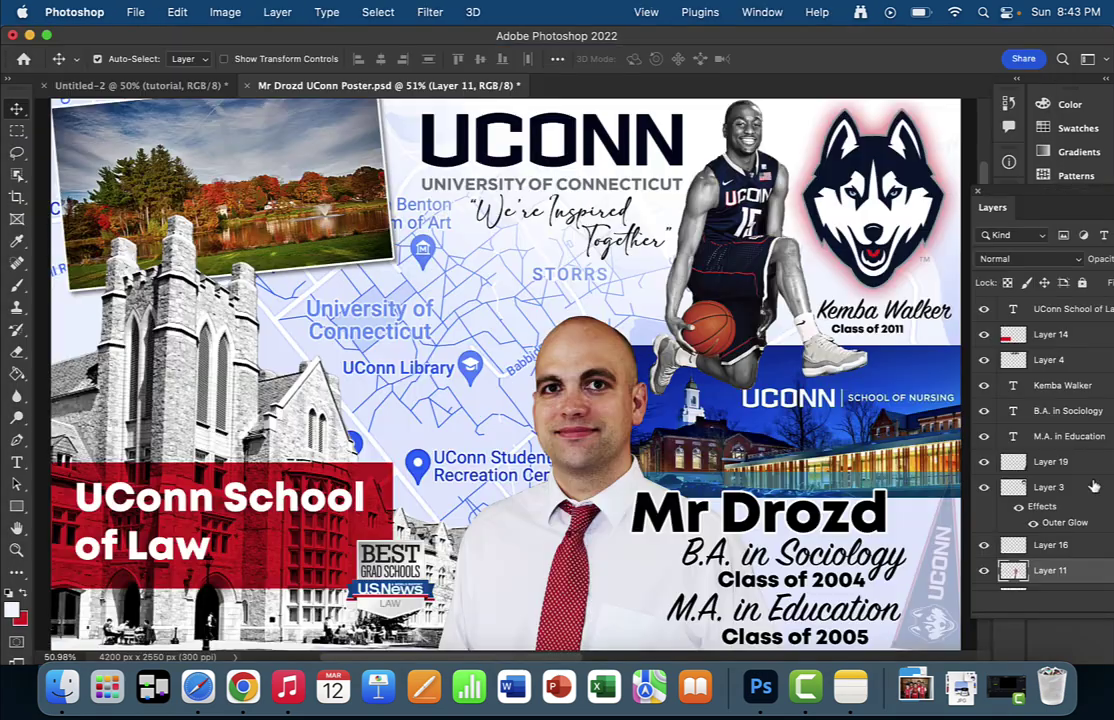
{"action": "left_click", "coordinate": [135, 12]}
{"action": "left_click", "coordinate": [124, 36]}
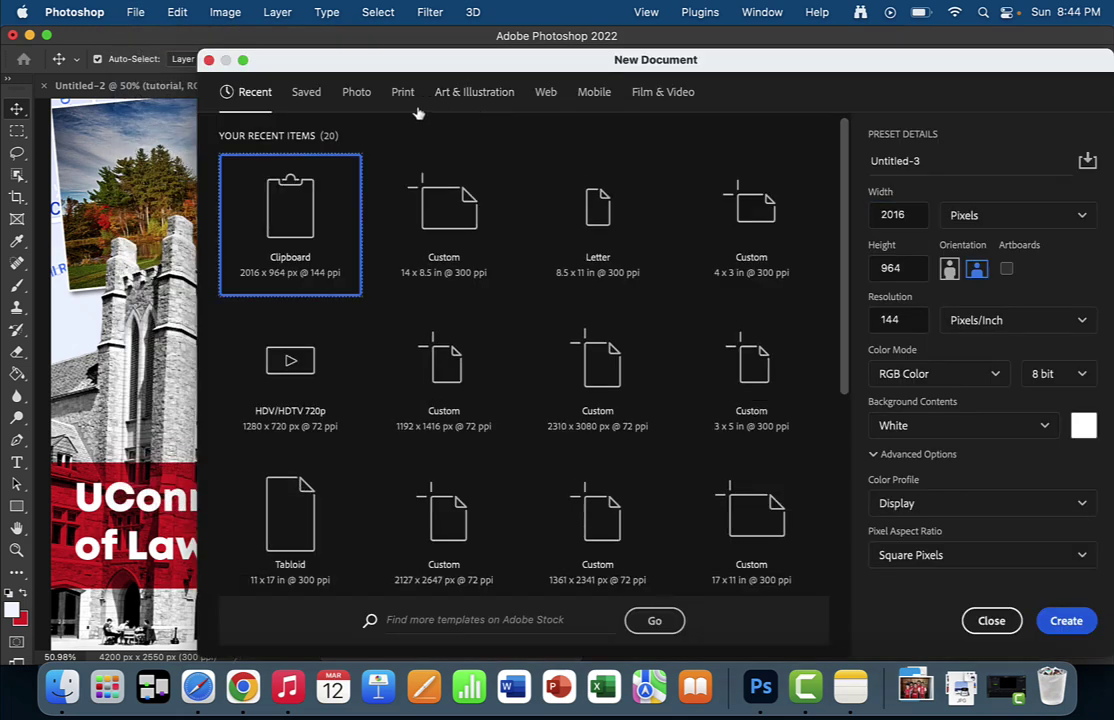
{"action": "left_click", "coordinate": [402, 92]}
{"action": "left_click", "coordinate": [444, 210]}
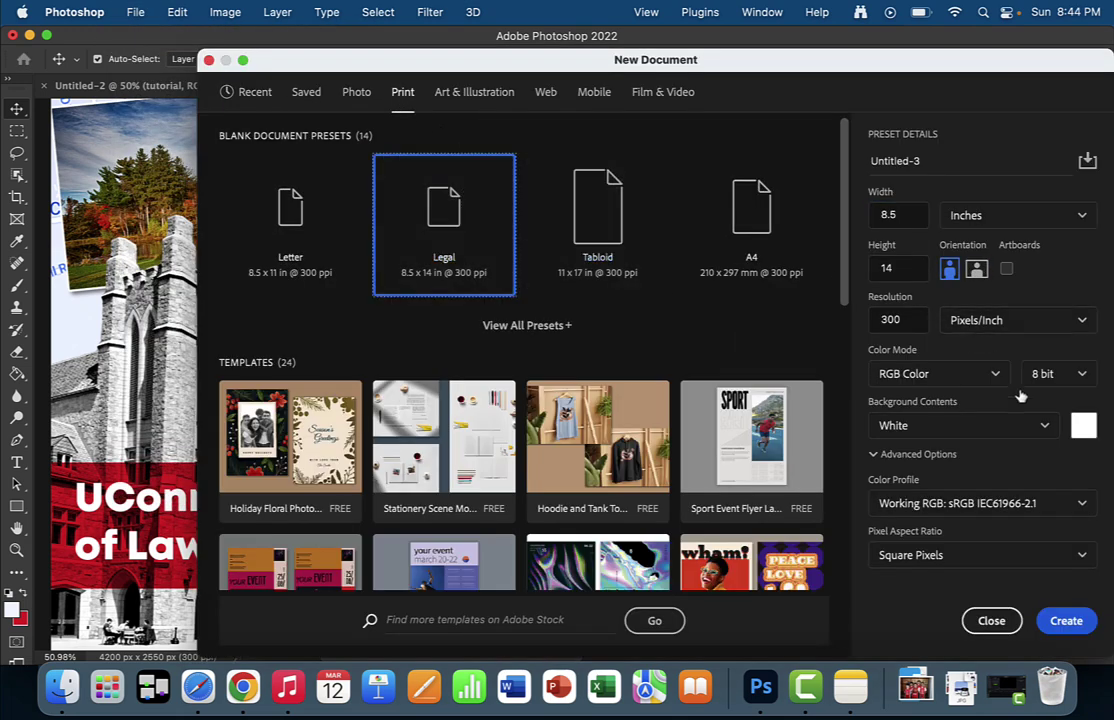
{"action": "left_click", "coordinate": [976, 269]}
{"action": "left_click", "coordinate": [1064, 621]}
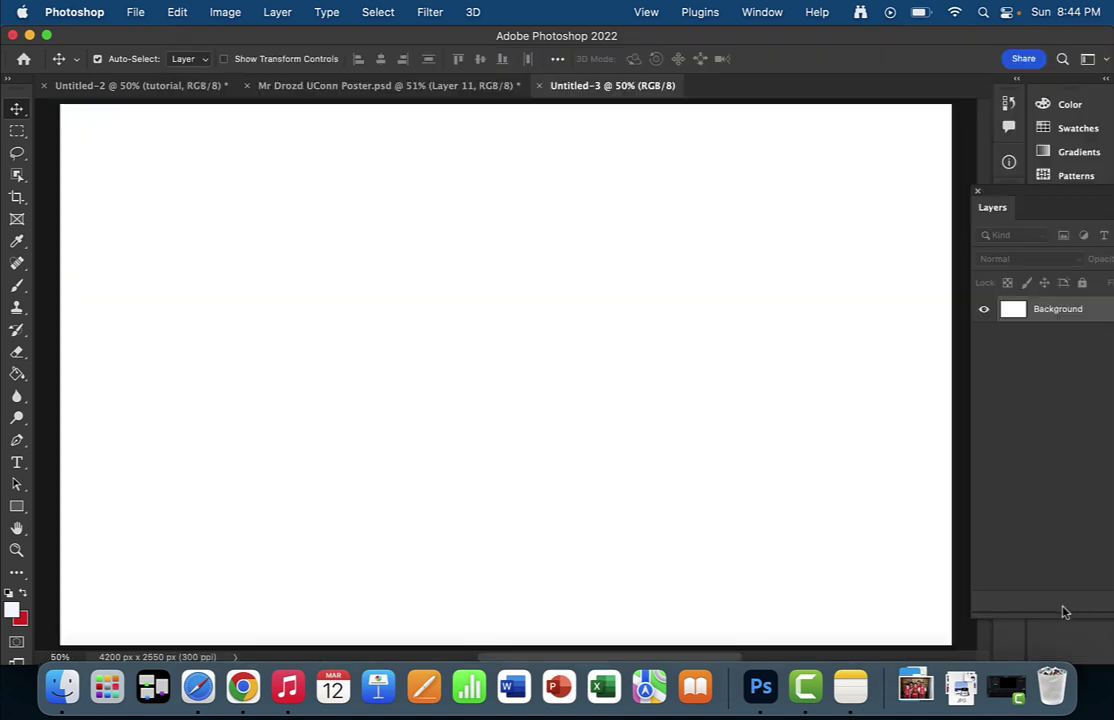
Paste the captured map and scale it proportionally to about 200.6%, positioned across the width of the canvas.
{"action": "key", "text": "super+v"}
{"action": "key", "text": "super+t"}
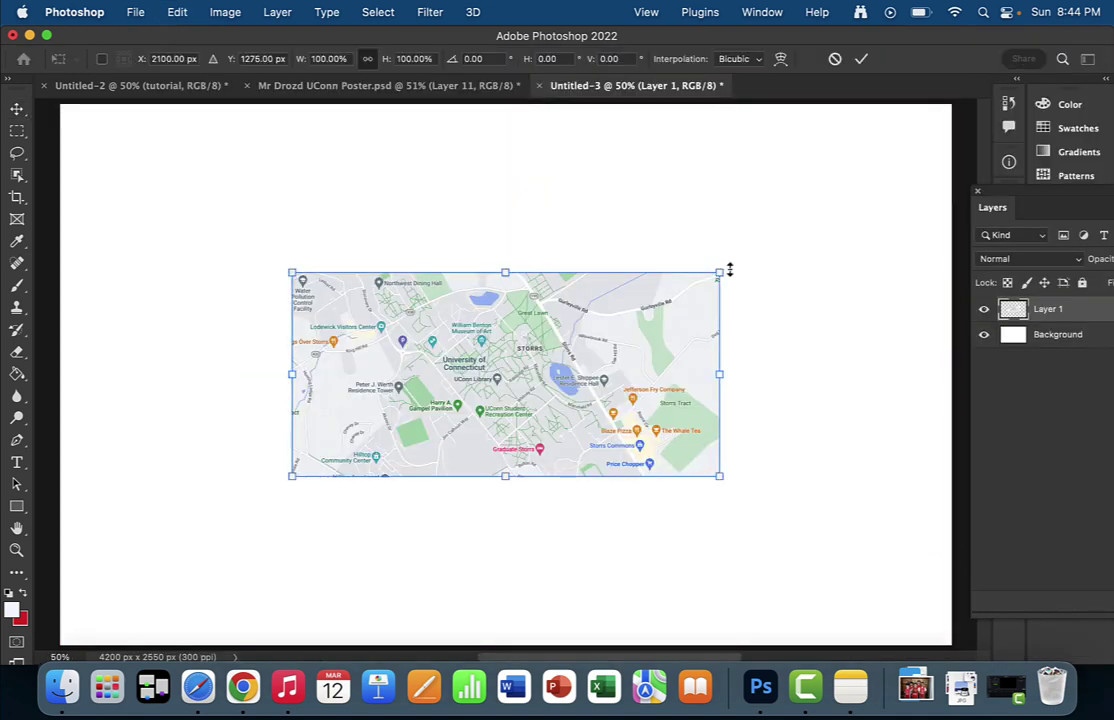
{"action": "left_click_drag", "start_coordinate": [730, 269], "coordinate": [1014, 137]}
{"action": "left_click_drag", "start_coordinate": [380, 312], "coordinate": [803, 305]}
{"action": "left_click_drag", "start_coordinate": [791, 468], "coordinate": [910, 610]}
{"action": "left_click_drag", "start_coordinate": [760, 494], "coordinate": [701, 508]}
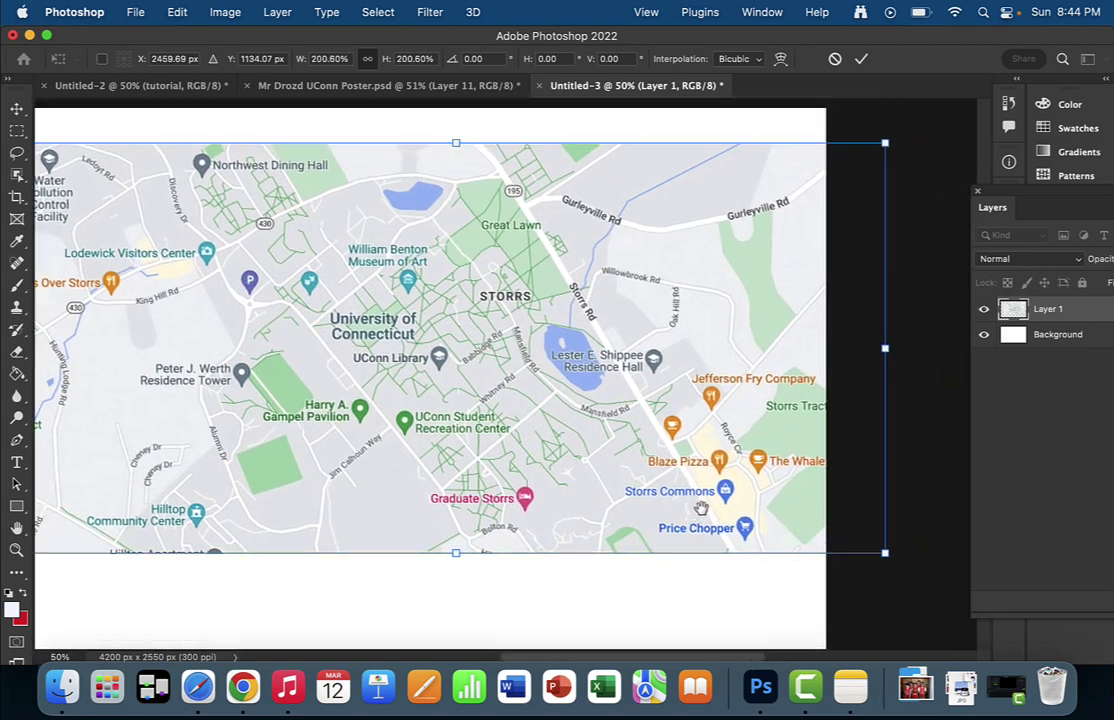
{"action": "scroll", "coordinate": [701, 508], "scroll_direction": "right", "scroll_amount": 2}
{"action": "left_click", "coordinate": [861, 58]}
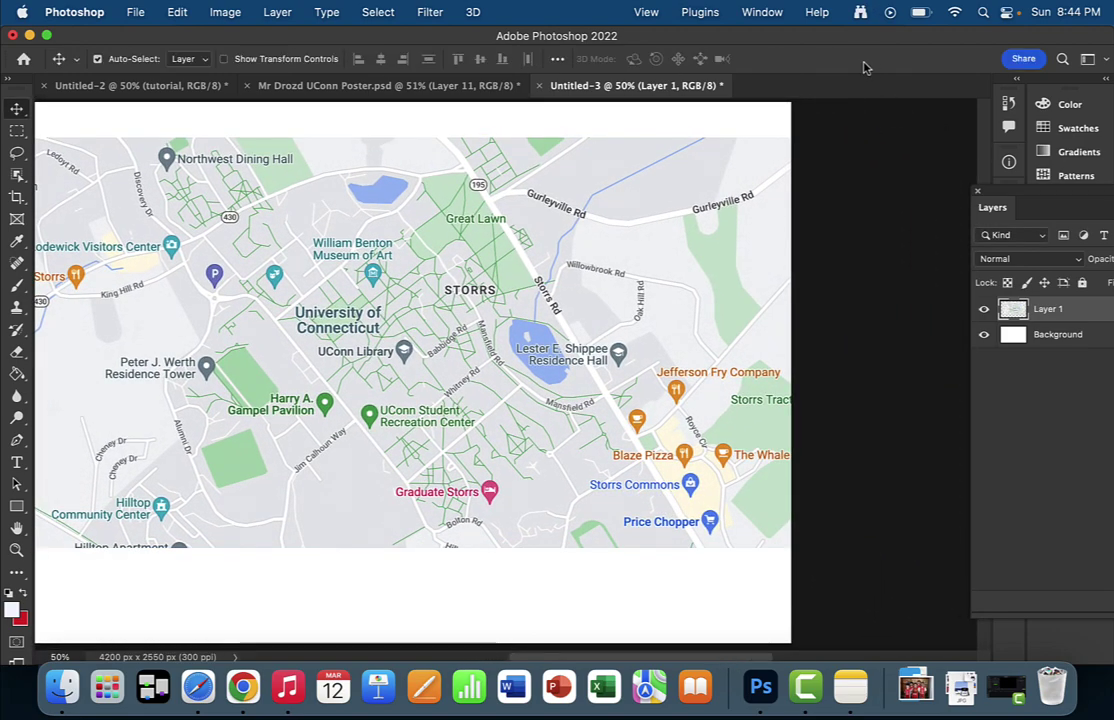
Duplicate the map layer and desaturate the copy.
{"action": "key", "text": "super+j"}
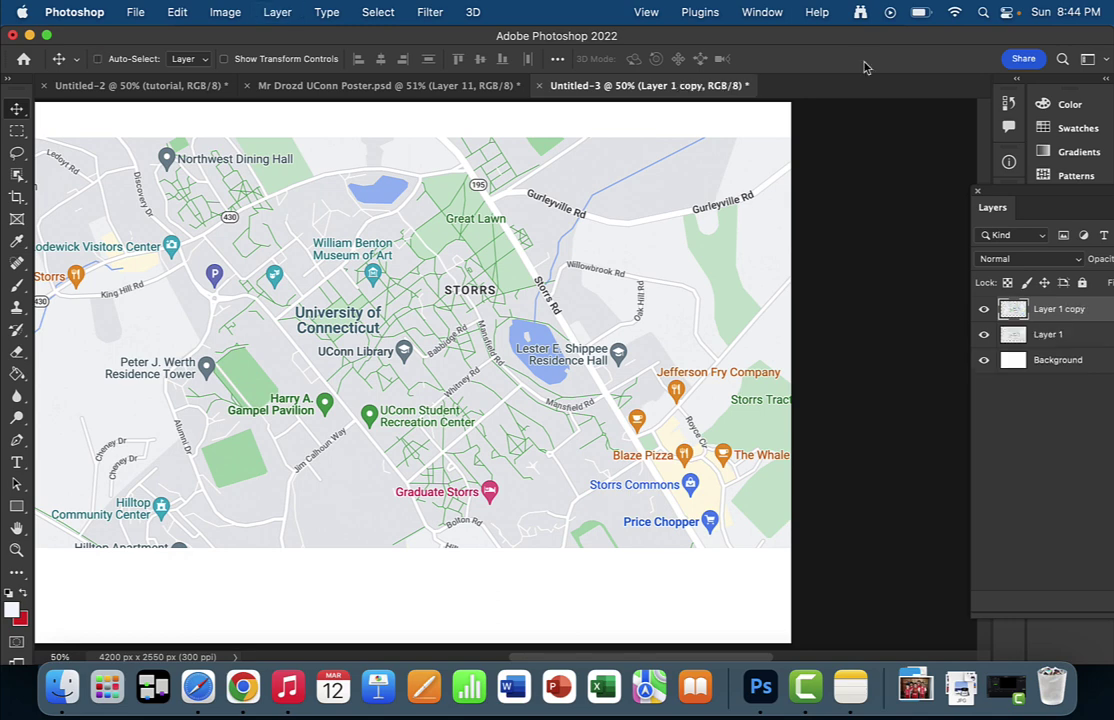
{"action": "key", "text": "shift+super+u"}
Adjust the grayscale map's Levels to input values of 22, 1.11 and 246.
{"action": "key", "text": "super+l"}
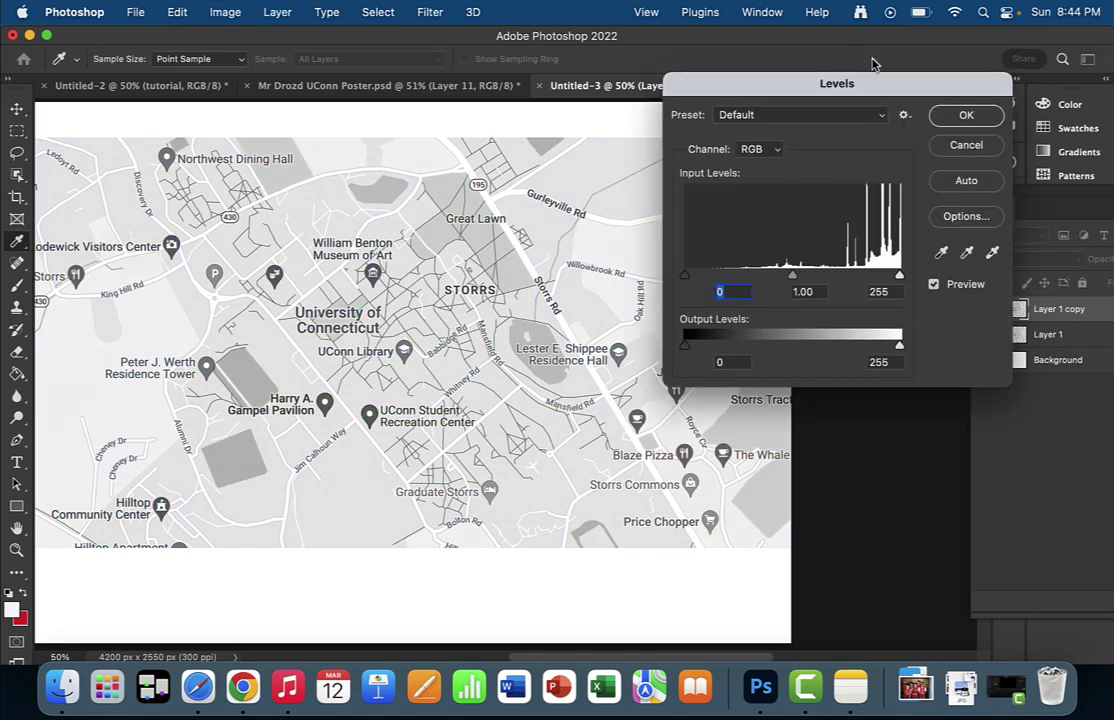
{"action": "left_click_drag", "start_coordinate": [900, 277], "coordinate": [883, 279]}
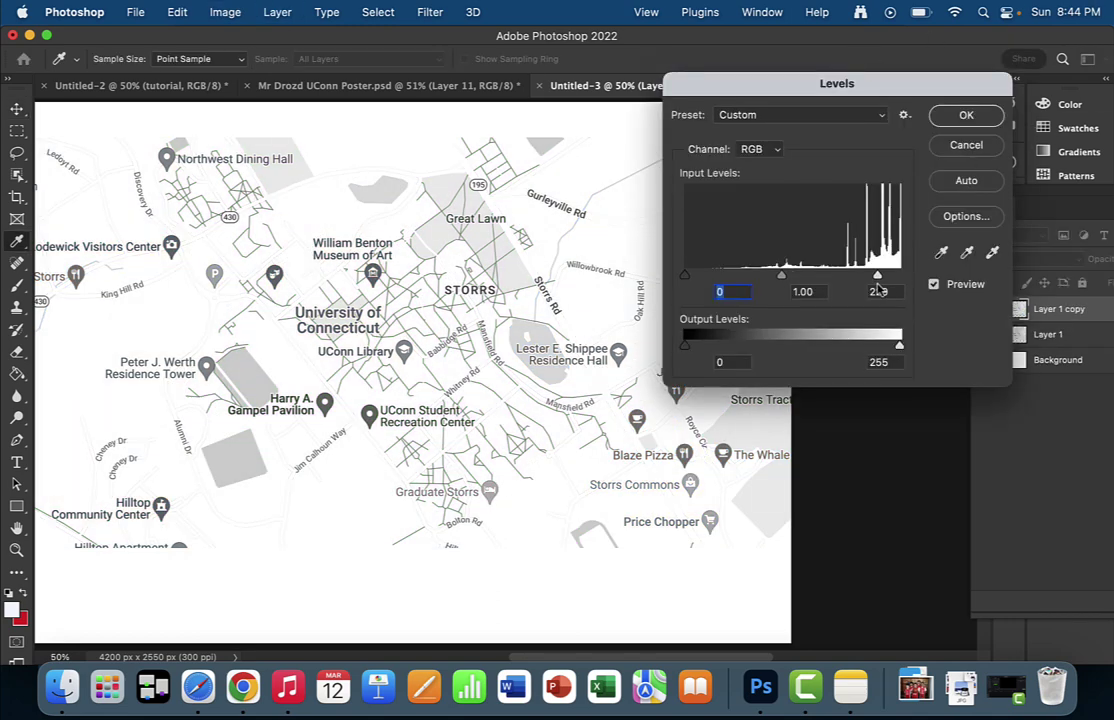
{"action": "left_click_drag", "start_coordinate": [795, 277], "coordinate": [777, 287]}
{"action": "left_click_drag", "start_coordinate": [687, 272], "coordinate": [703, 275]}
{"action": "left_click_drag", "start_coordinate": [884, 280], "coordinate": [894, 283]}
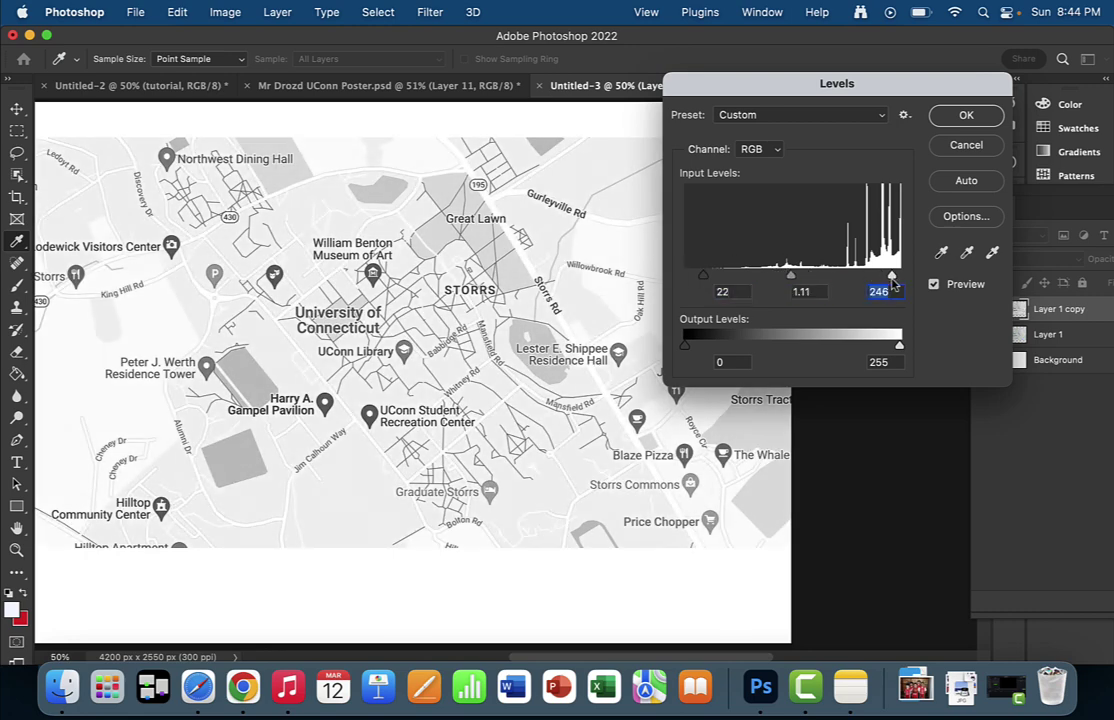
{"action": "left_click", "coordinate": [962, 115]}
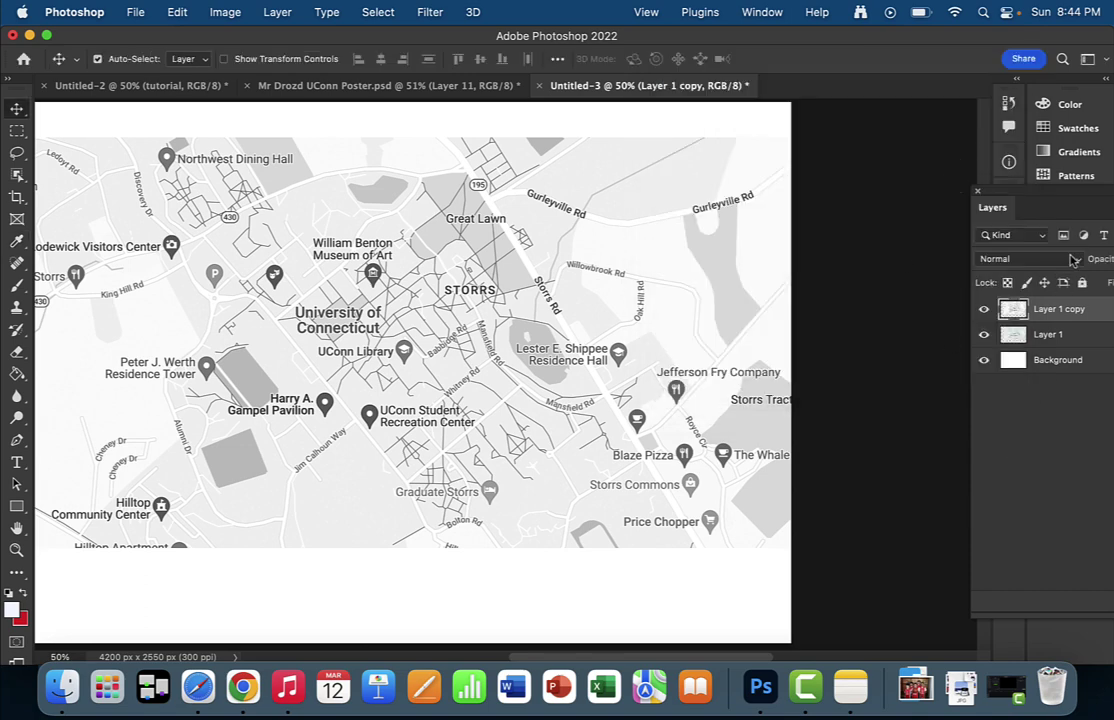
Add a new layer above the grayscale map and fill it with the pale yellow ffdf8a using the Paint Bucket.
{"action": "key", "text": "super+shift+n"}
{"action": "key", "text": "Return"}
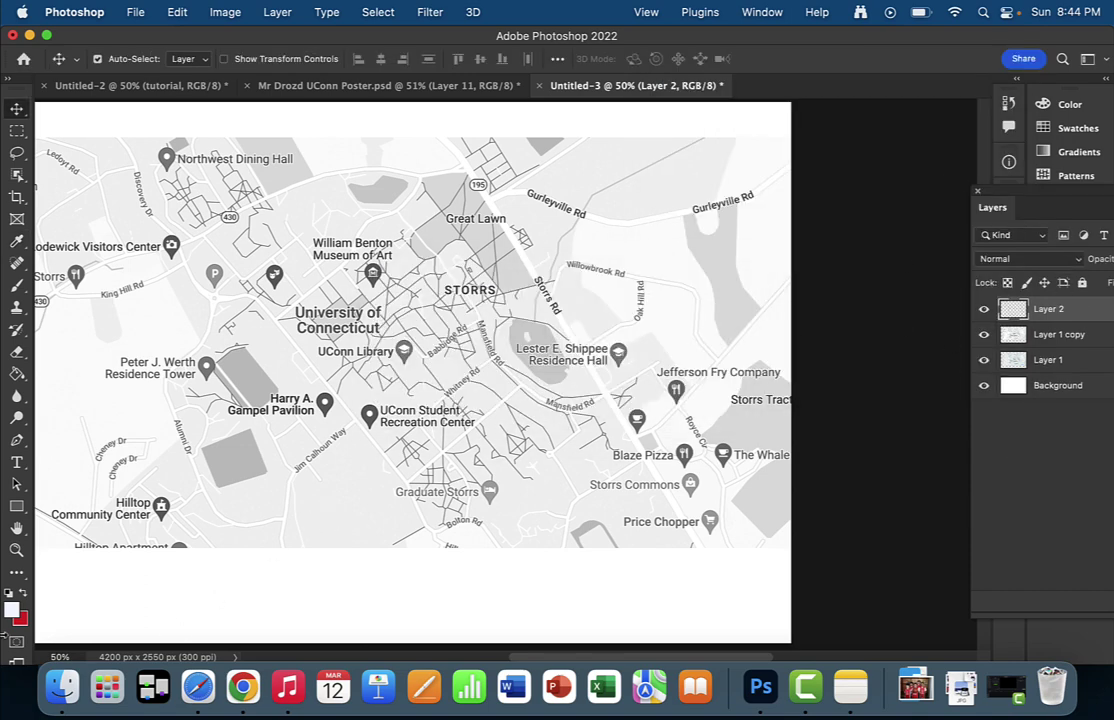
{"action": "left_click", "coordinate": [12, 611]}
{"action": "left_click", "coordinate": [769, 391]}
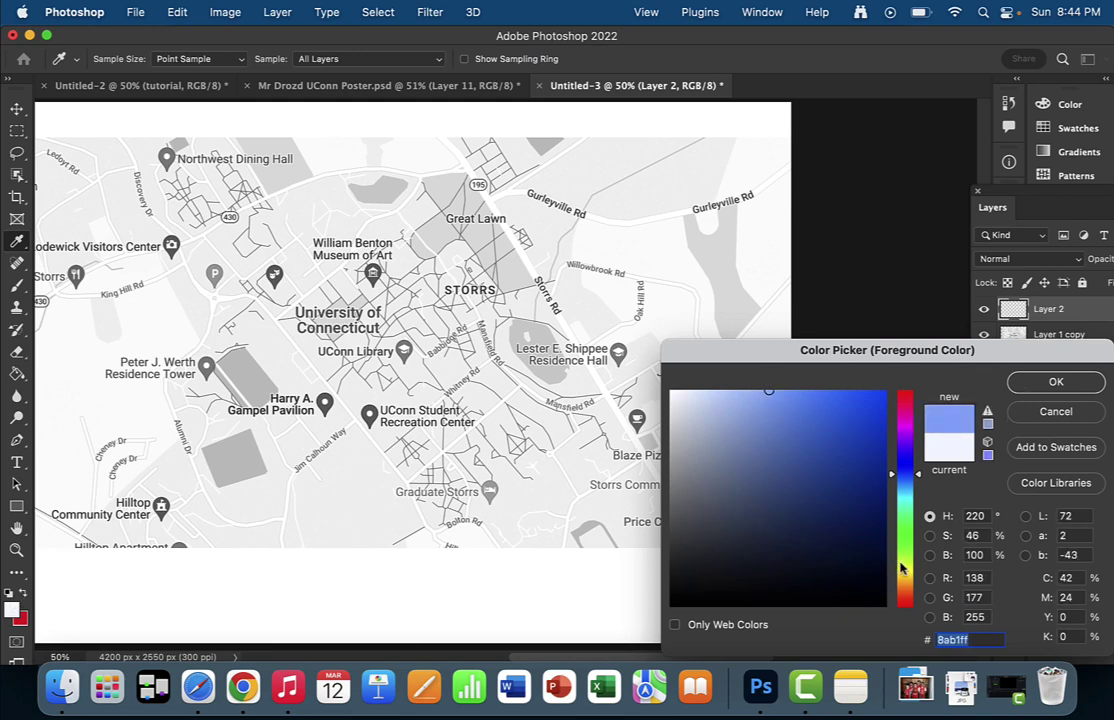
{"action": "left_click_drag", "start_coordinate": [899, 551], "coordinate": [900, 581]}
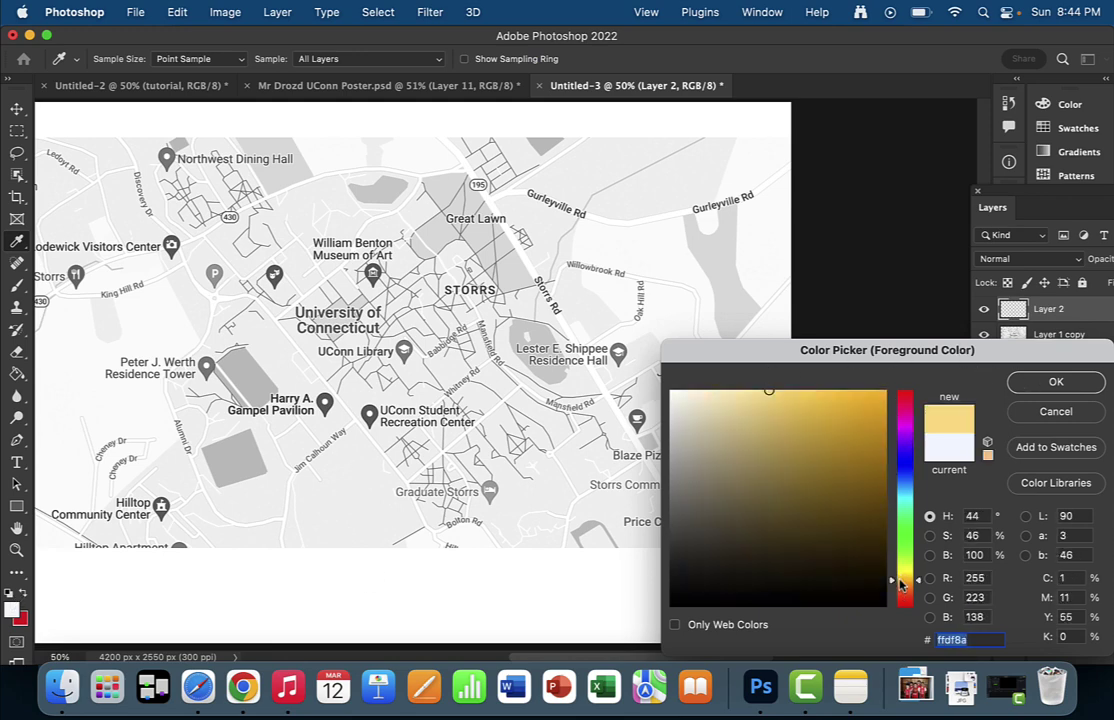
{"action": "left_click", "coordinate": [1021, 384]}
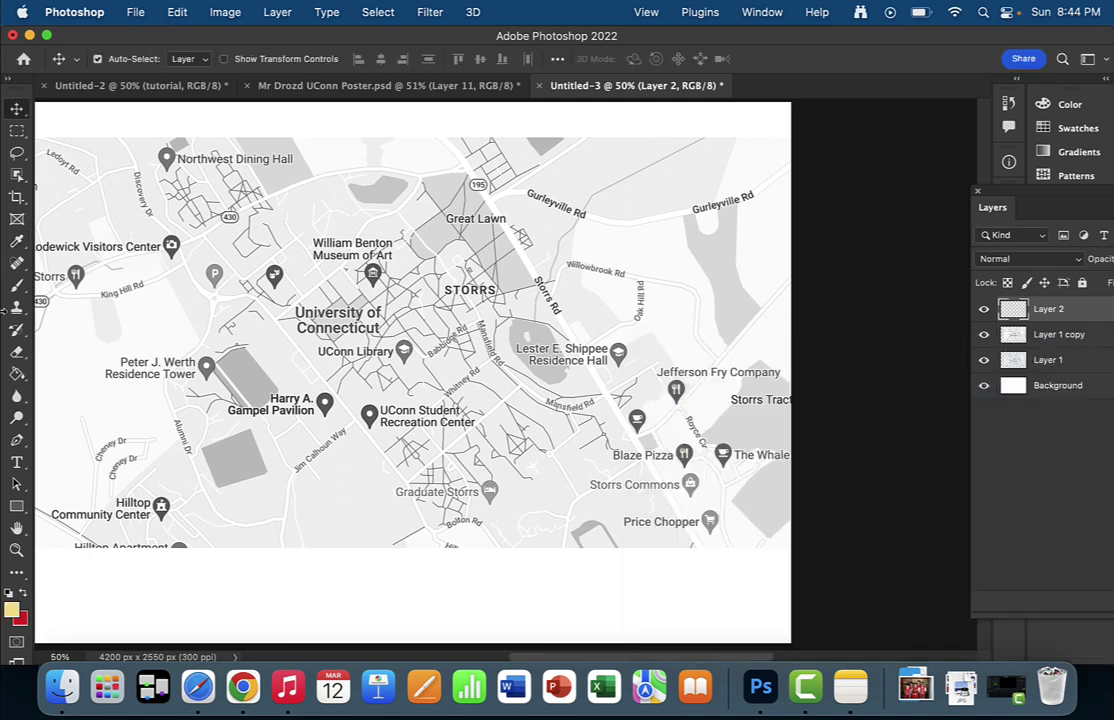
{"action": "left_click", "coordinate": [17, 375]}
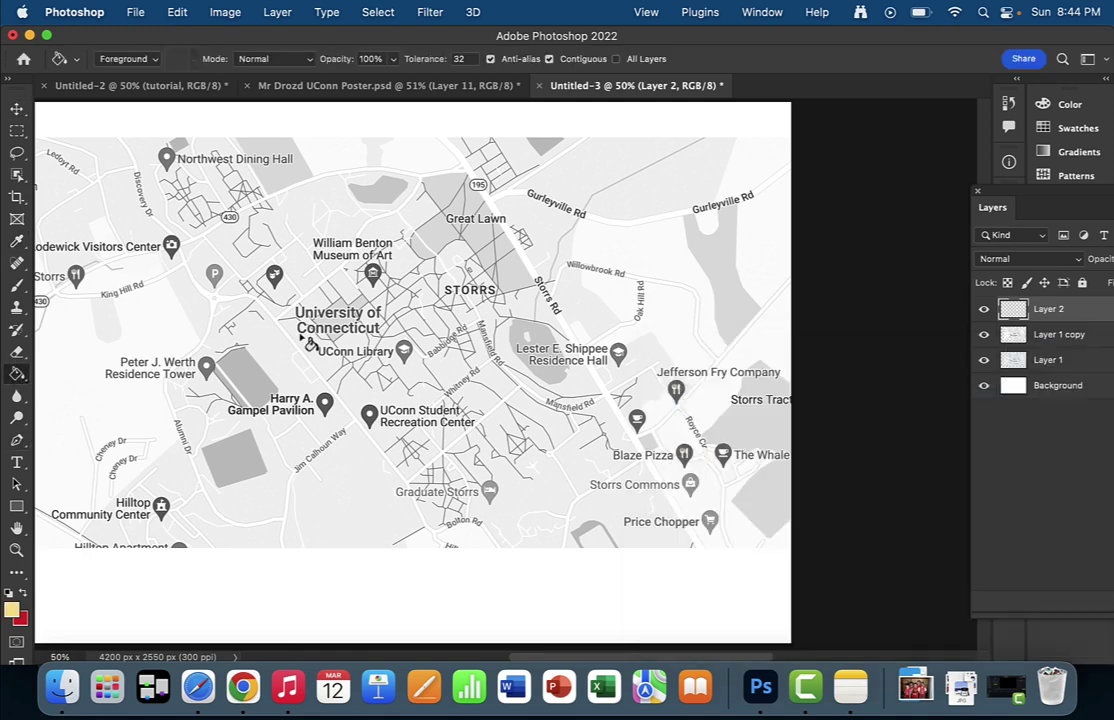
{"action": "left_click", "coordinate": [265, 298]}
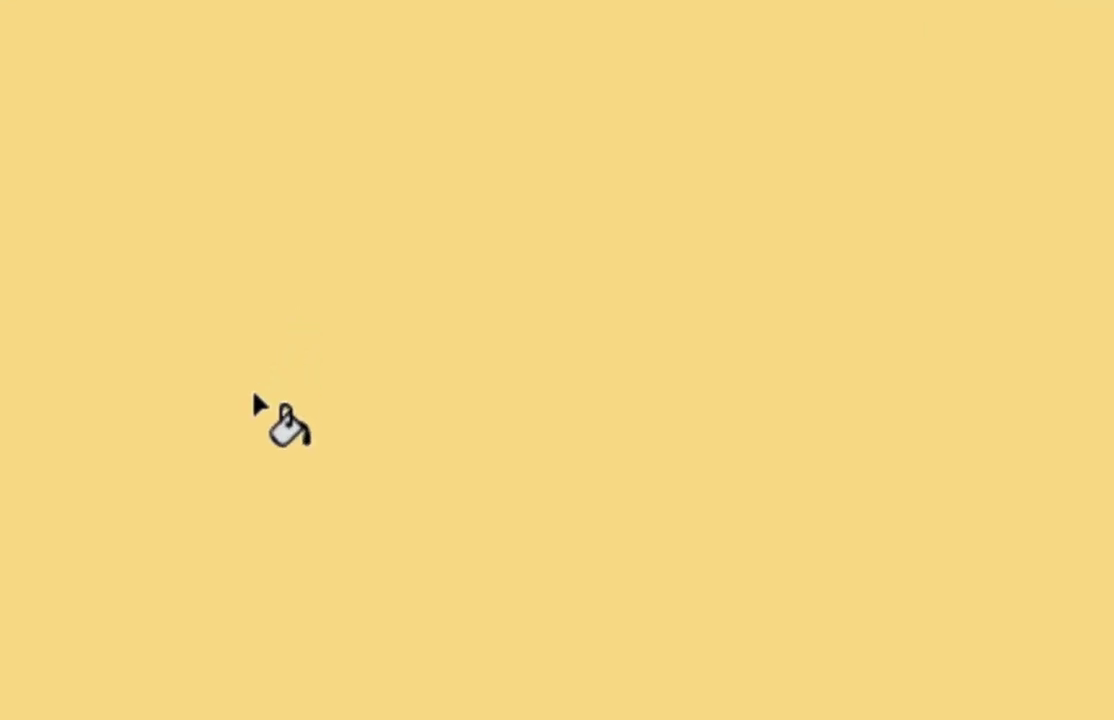
Set the yellow fill layer's blend mode to Multiply.
{"action": "key", "text": "v"}
{"action": "key", "text": "shift+plus"}
{"action": "key", "text": "shift+plus"}
{"action": "key", "text": "shift+plus"}
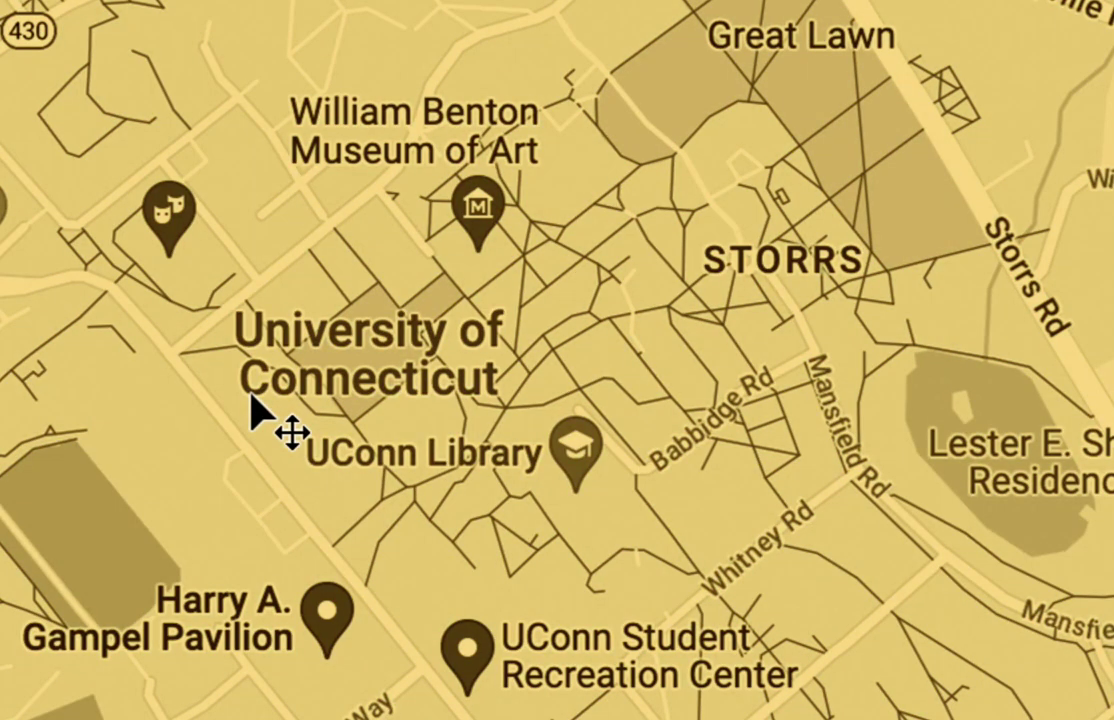
Cycle through the yellow fill layer's blend modes to compare the tints and settle on Color.
{"action": "key", "text": "shift+plus"}
{"action": "key", "text": "shift+minus"}
{"action": "key", "text": "shift+plus"}
{"action": "key", "text": "shift+plus"}
{"action": "key", "text": "shift+plus"}
{"action": "key", "text": "shift+plus"}
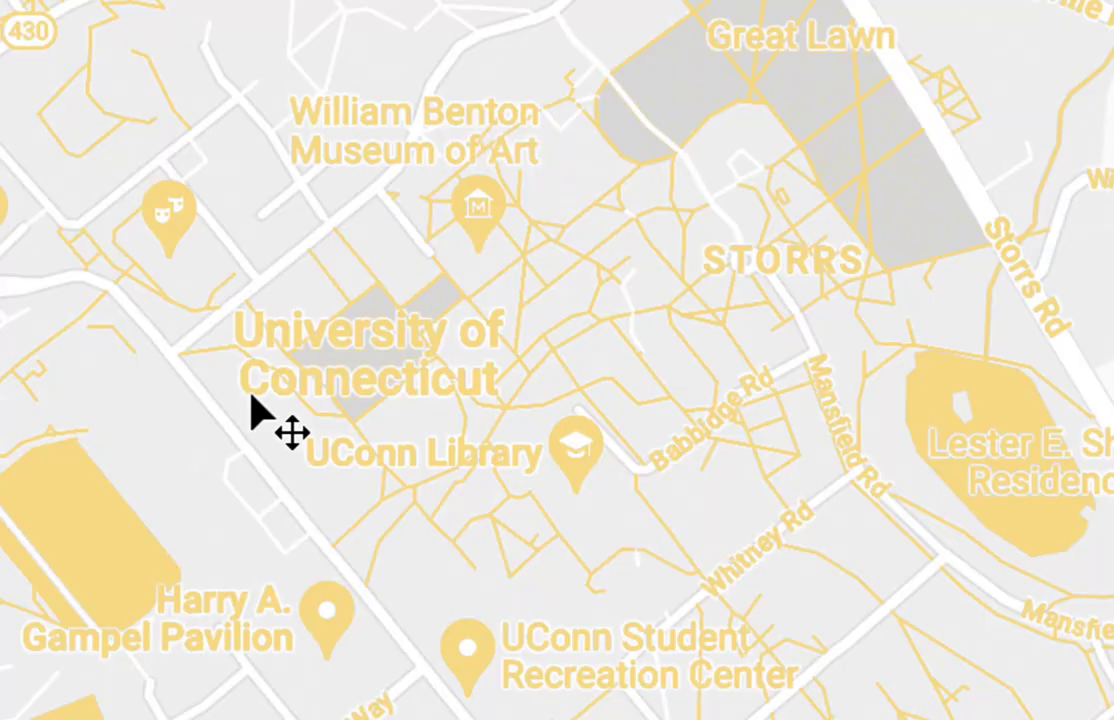
{"action": "key", "text": "shift+plus"}
{"action": "key", "text": "shift+plus"}
{"action": "key", "text": "shift+plus"}
{"action": "key", "text": "shift+plus"}
{"action": "key", "text": "shift+plus"}
{"action": "key", "text": "shift+plus"}
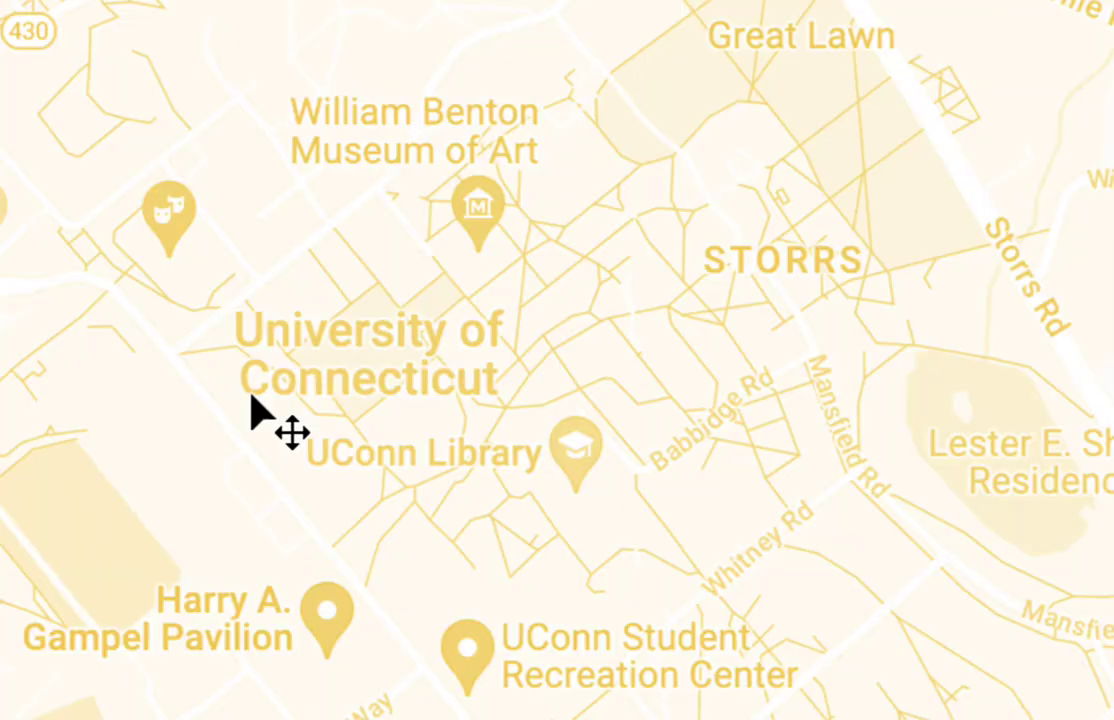
{"action": "key", "text": "shift+plus"}
{"action": "key", "text": "shift+plus"}
{"action": "key", "text": "shift+plus"}
{"action": "key", "text": "shift+plus"}
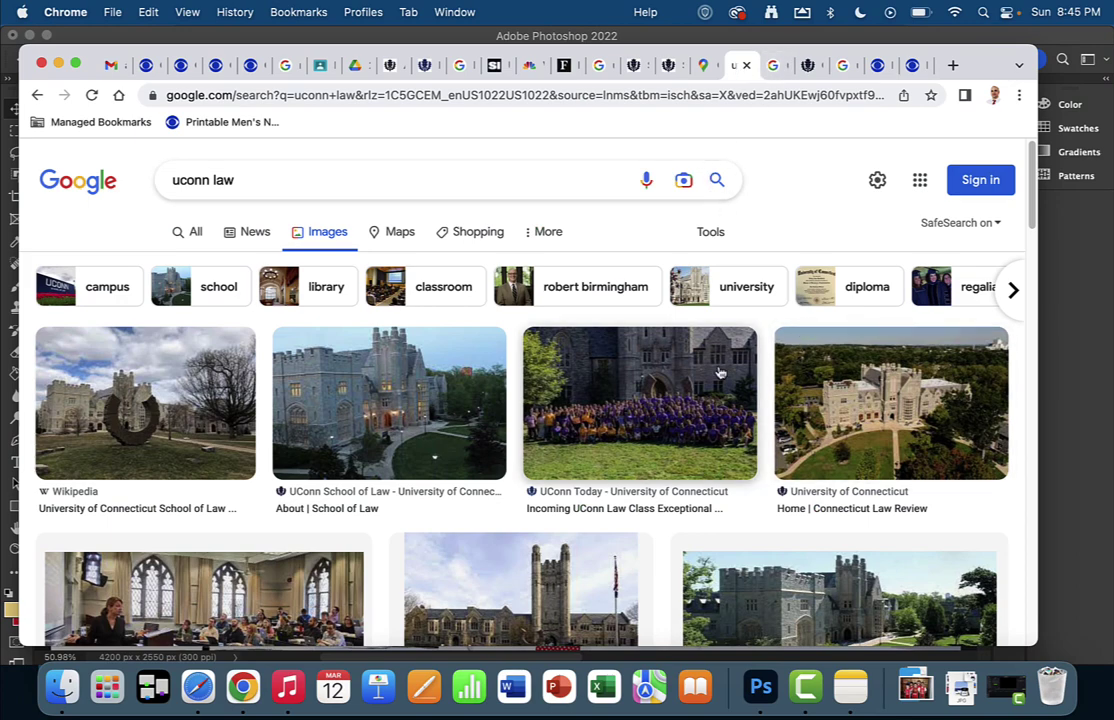
Switch to Chrome and look through the uconn law image results, previewing photos of the School of Law building.
{"action": "left_click", "coordinate": [393, 375]}
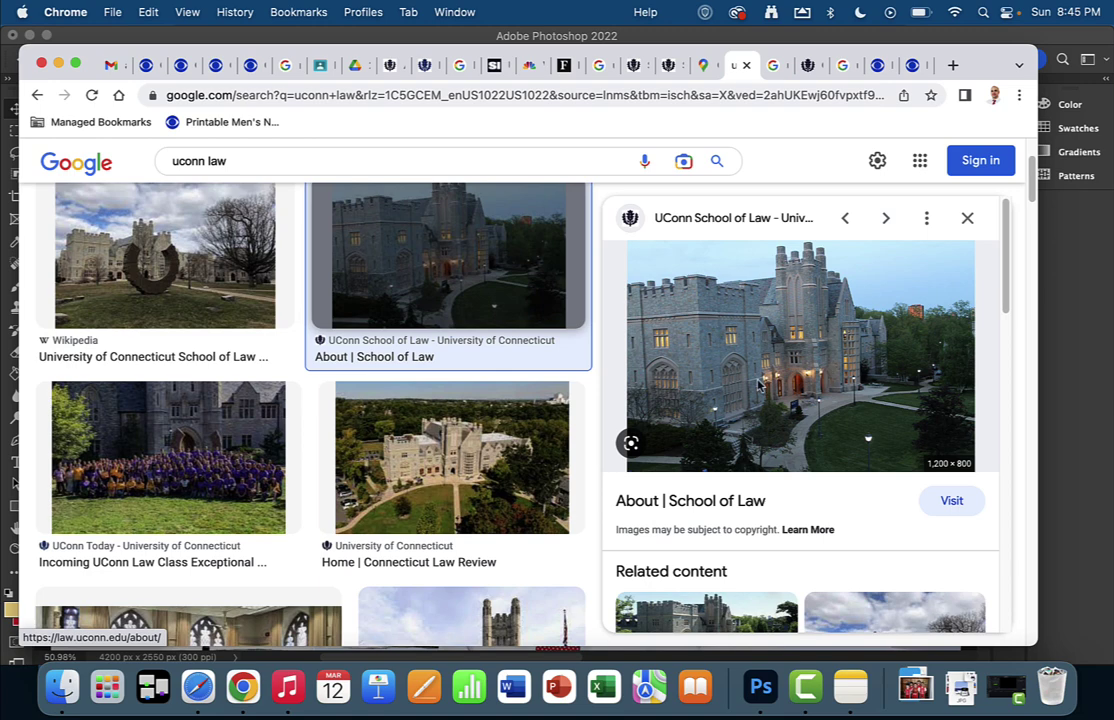
{"action": "scroll", "coordinate": [497, 480], "scroll_direction": "down", "scroll_amount": 3}
{"action": "scroll", "coordinate": [497, 480], "scroll_direction": "down", "scroll_amount": 1}
{"action": "scroll", "coordinate": [698, 487], "scroll_direction": "down", "scroll_amount": 1}
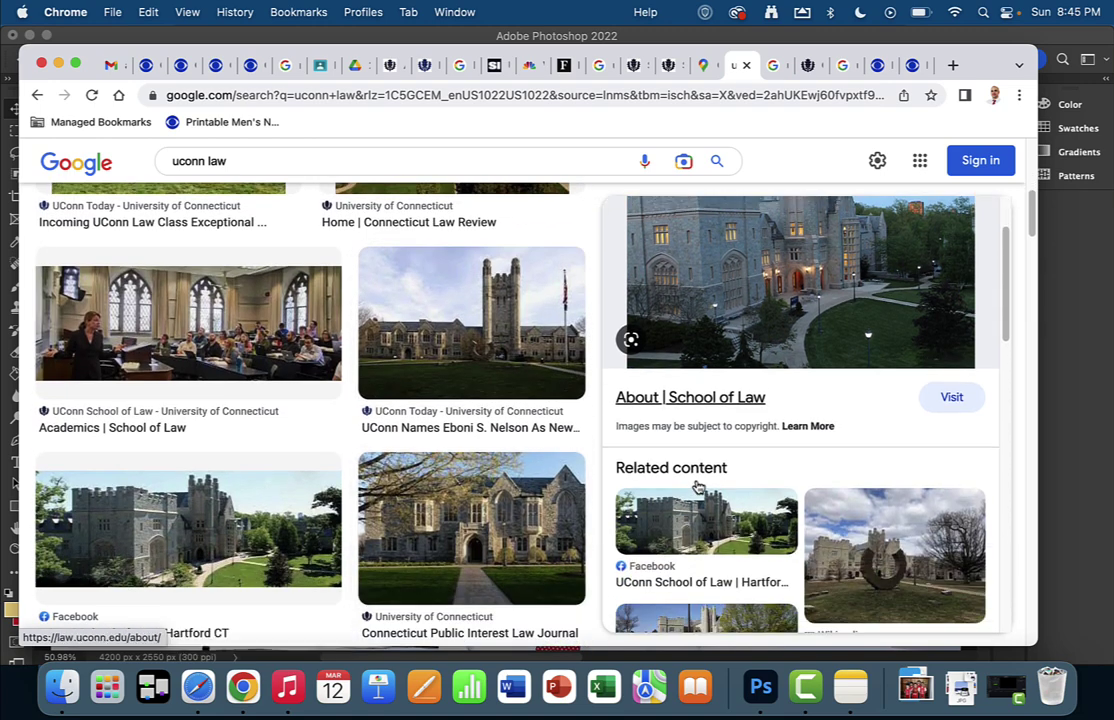
{"action": "scroll", "coordinate": [745, 515], "scroll_direction": "down", "scroll_amount": 3}
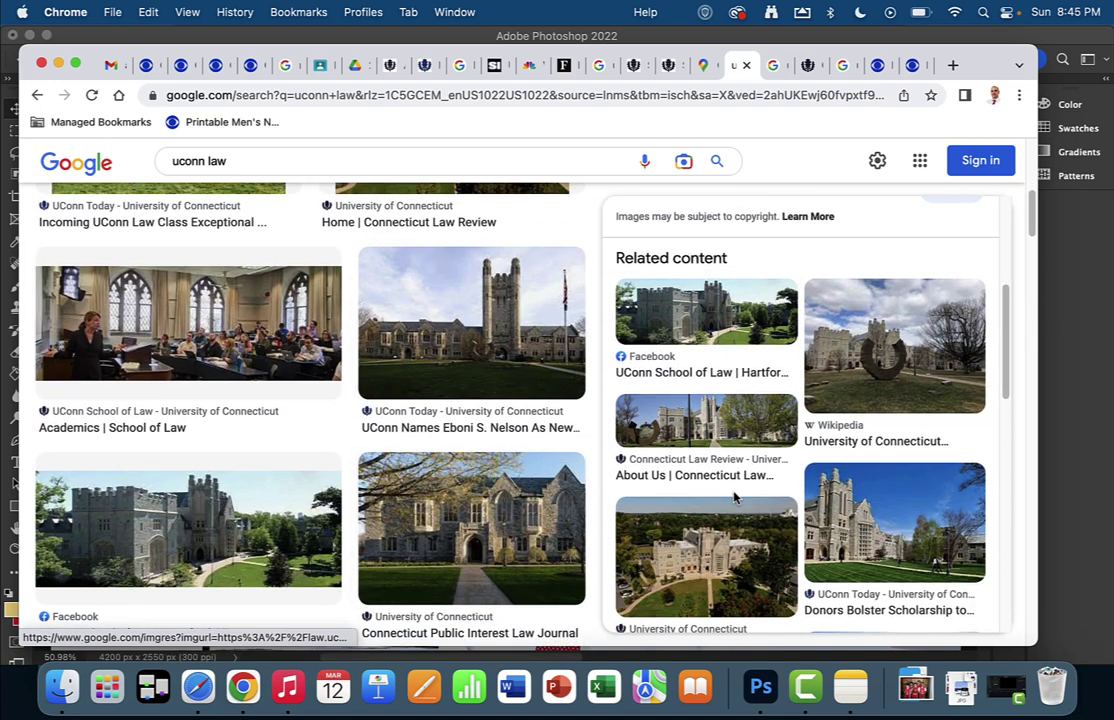
{"action": "scroll", "coordinate": [734, 492], "scroll_direction": "down", "scroll_amount": 2}
{"action": "left_click", "coordinate": [828, 421]}
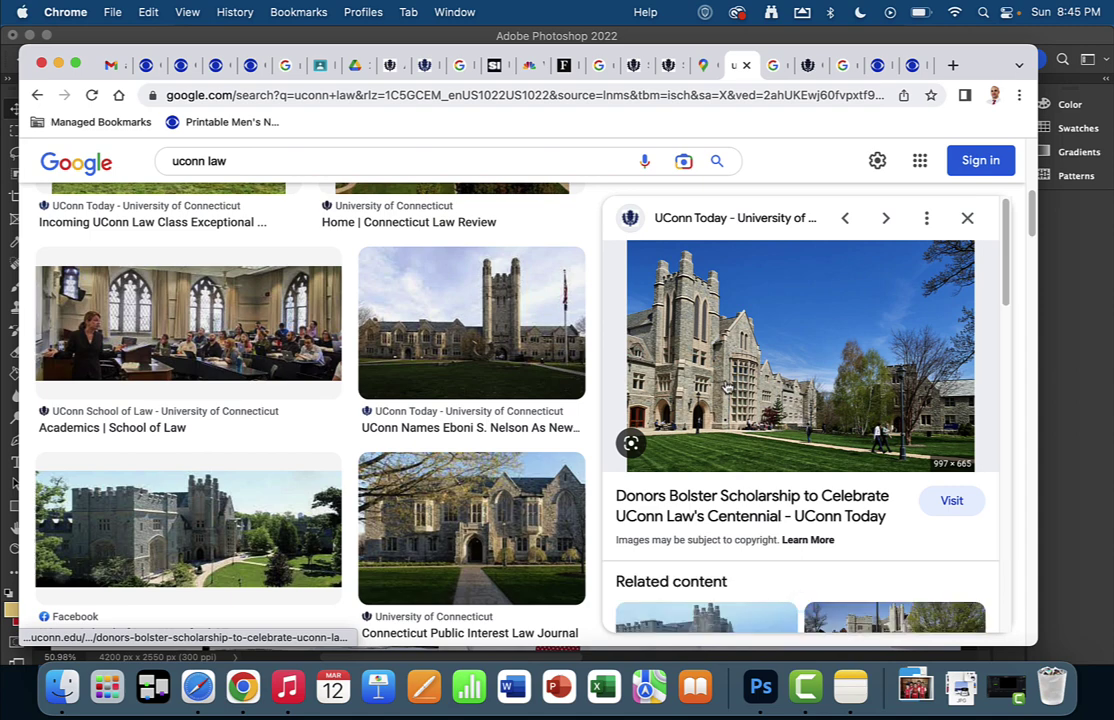
Open the source page of the autumn UConn Mirror Lake photo from the uconn mirror lake image search.
{"action": "left_click", "coordinate": [776, 67]}
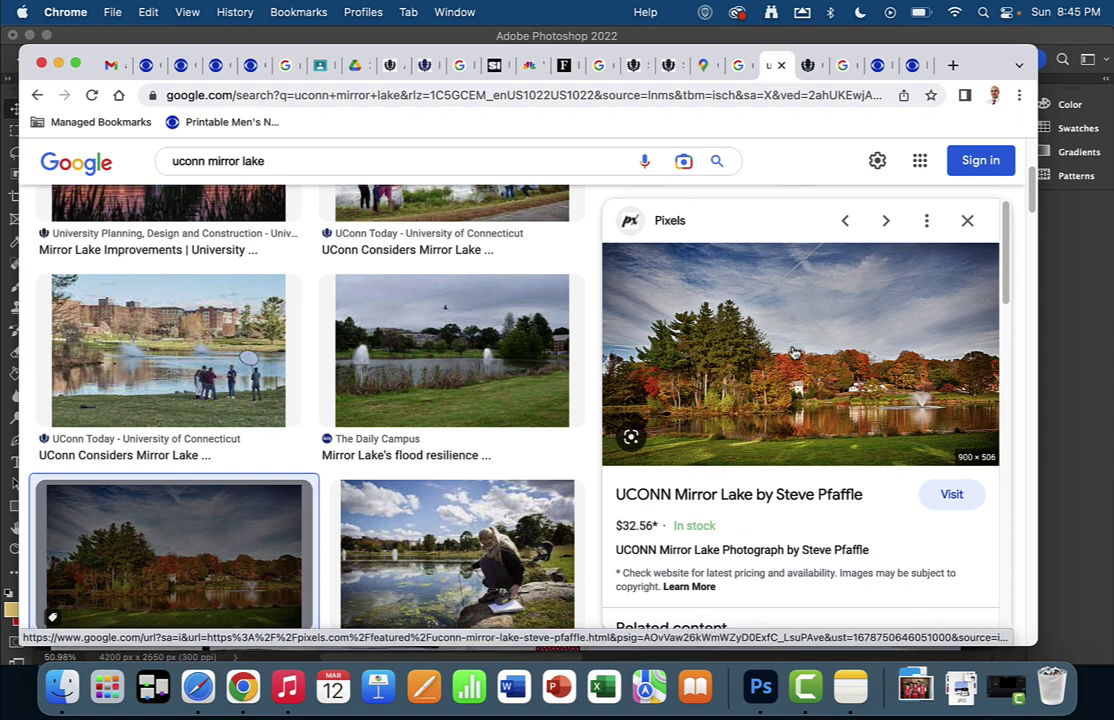
{"action": "left_click", "coordinate": [793, 352]}
{"action": "scroll", "coordinate": [560, 428], "scroll_direction": "down", "scroll_amount": 2}
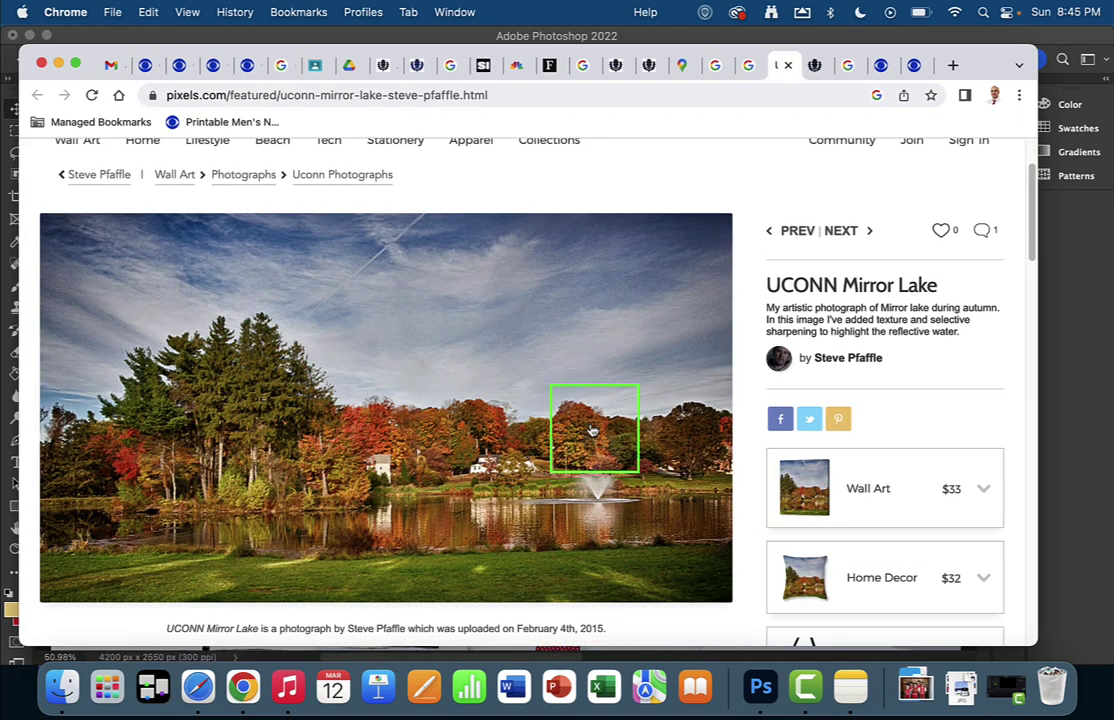
{"action": "scroll", "coordinate": [816, 390], "scroll_direction": "down", "scroll_amount": 1}
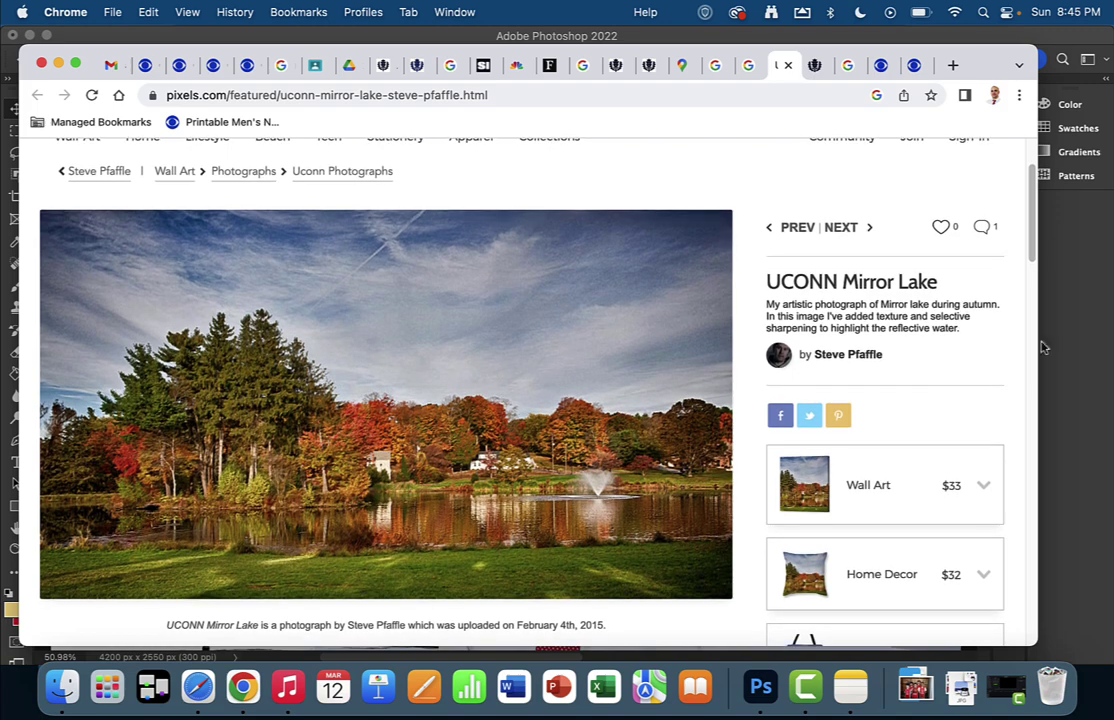
Switch to Photoshop, try repositioning the "We're Inspired Together" tagline and the UConn School of Law text, and undo the moves.
{"action": "left_click", "coordinate": [1066, 352]}
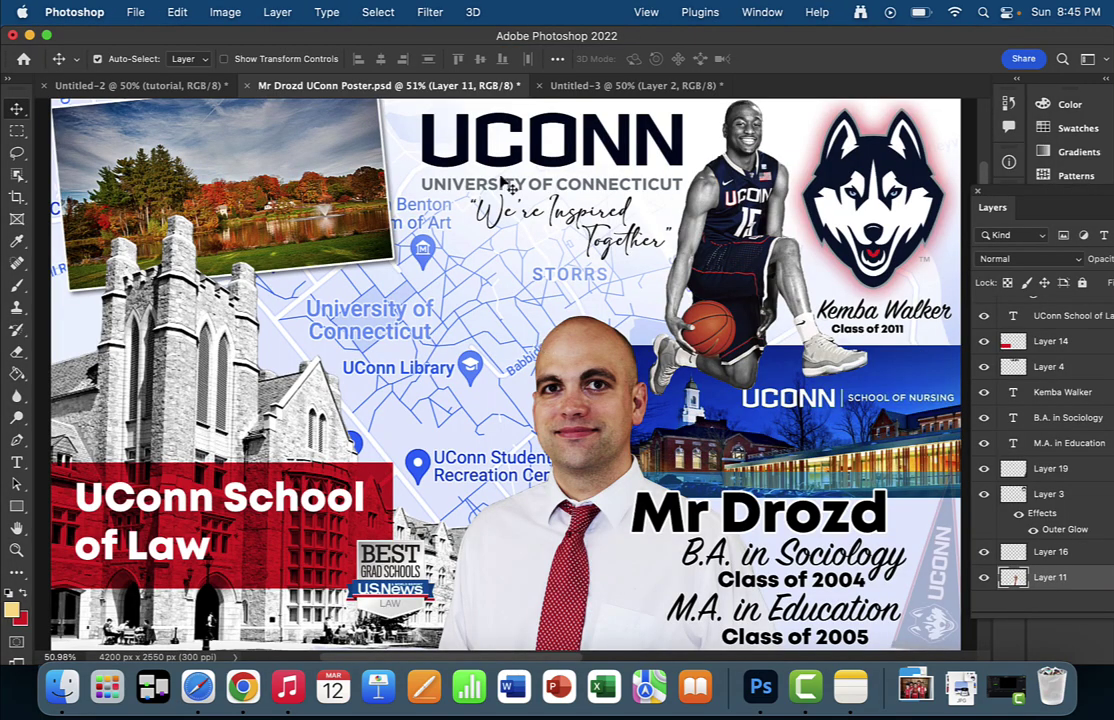
{"action": "left_click_drag", "start_coordinate": [509, 208], "coordinate": [539, 280]}
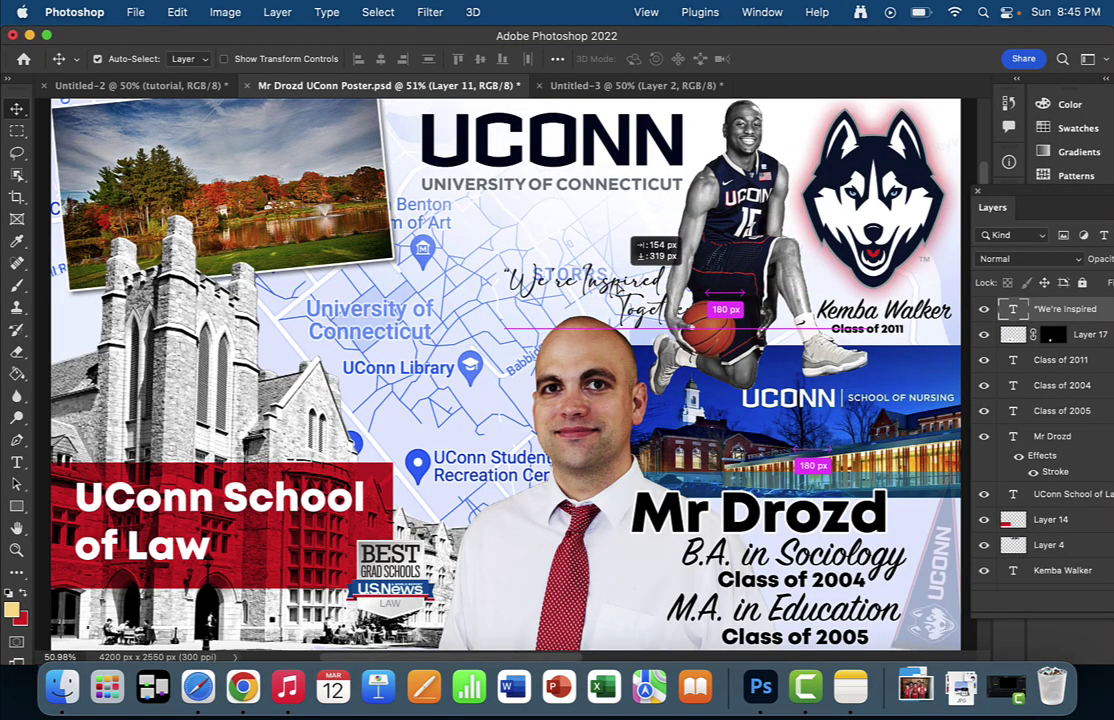
{"action": "left_click_drag", "start_coordinate": [640, 267], "coordinate": [610, 207]}
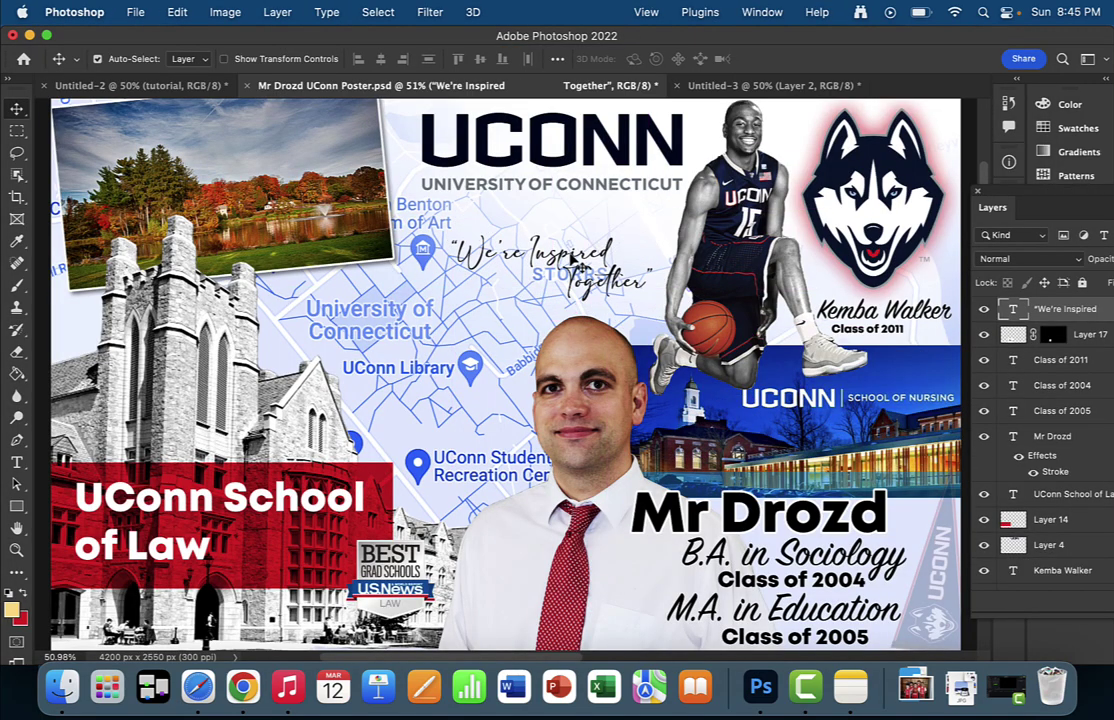
{"action": "left_click", "coordinate": [852, 262]}
{"action": "left_click", "coordinate": [754, 234]}
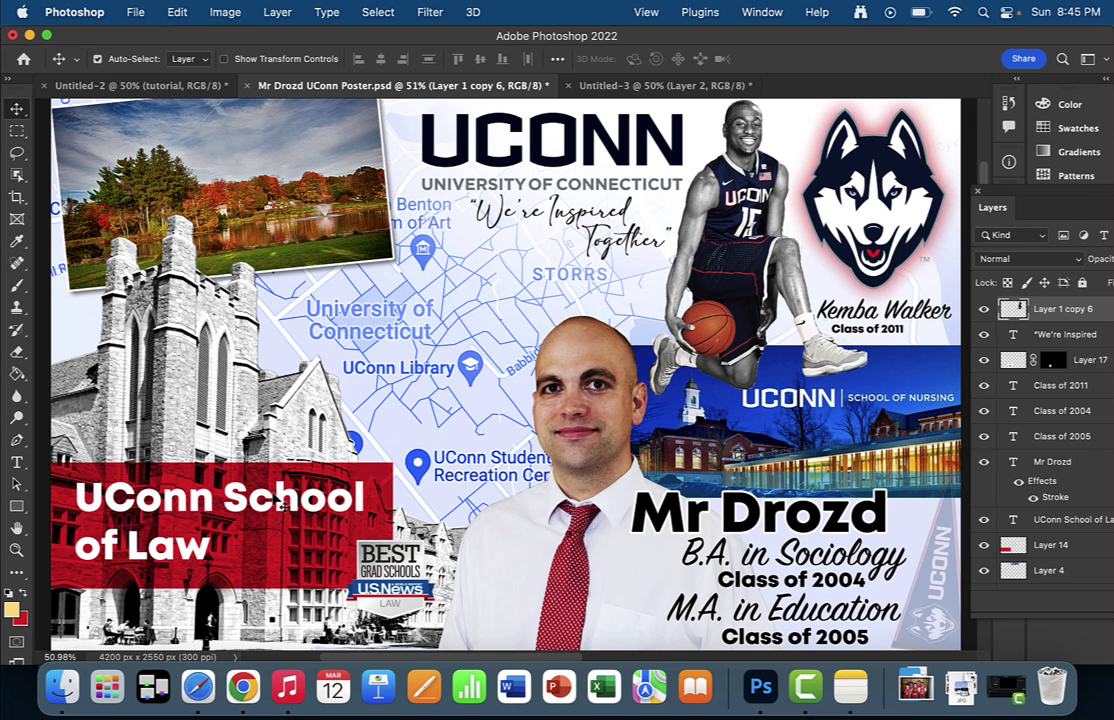
{"action": "left_click_drag", "start_coordinate": [265, 490], "coordinate": [340, 380]}
{"action": "key", "text": "super+z"}
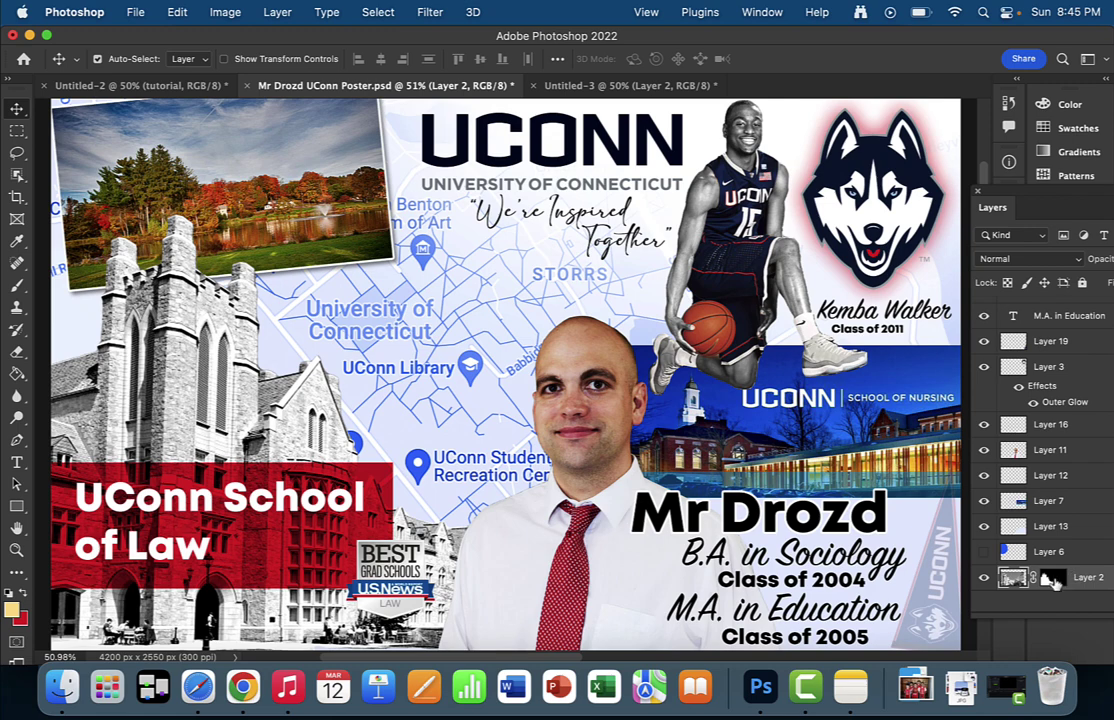
Disable the layer mask on the black-and-white law school photo and undo the change.
{"action": "right_click", "coordinate": [1056, 585]}
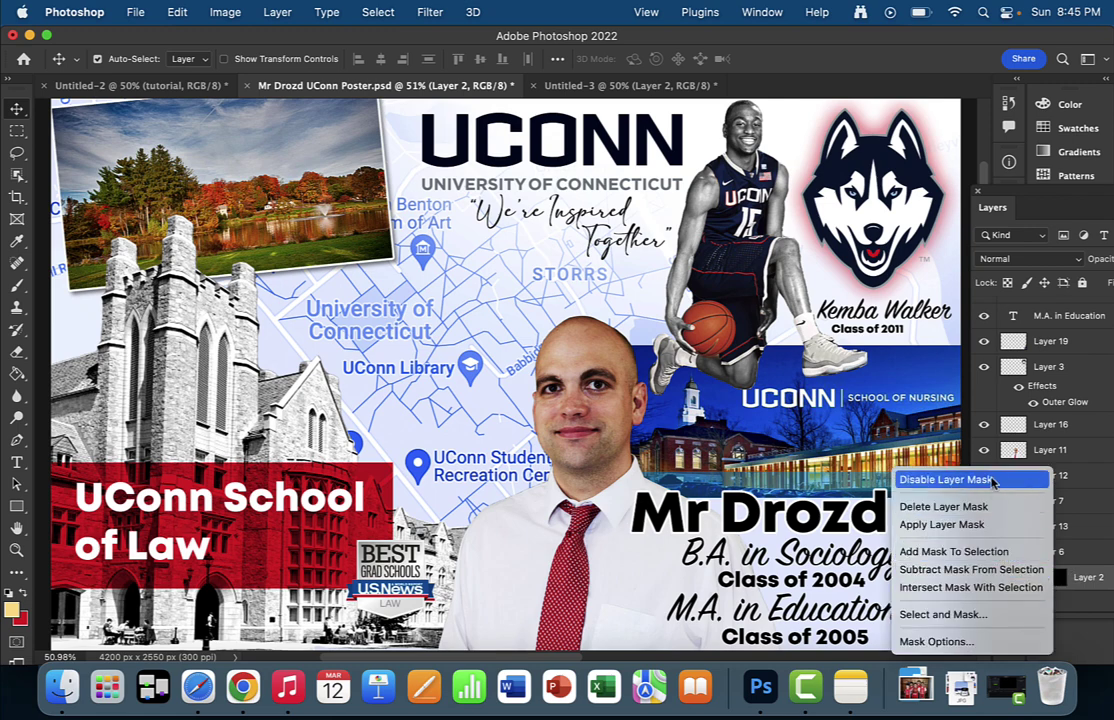
{"action": "left_click", "coordinate": [950, 480]}
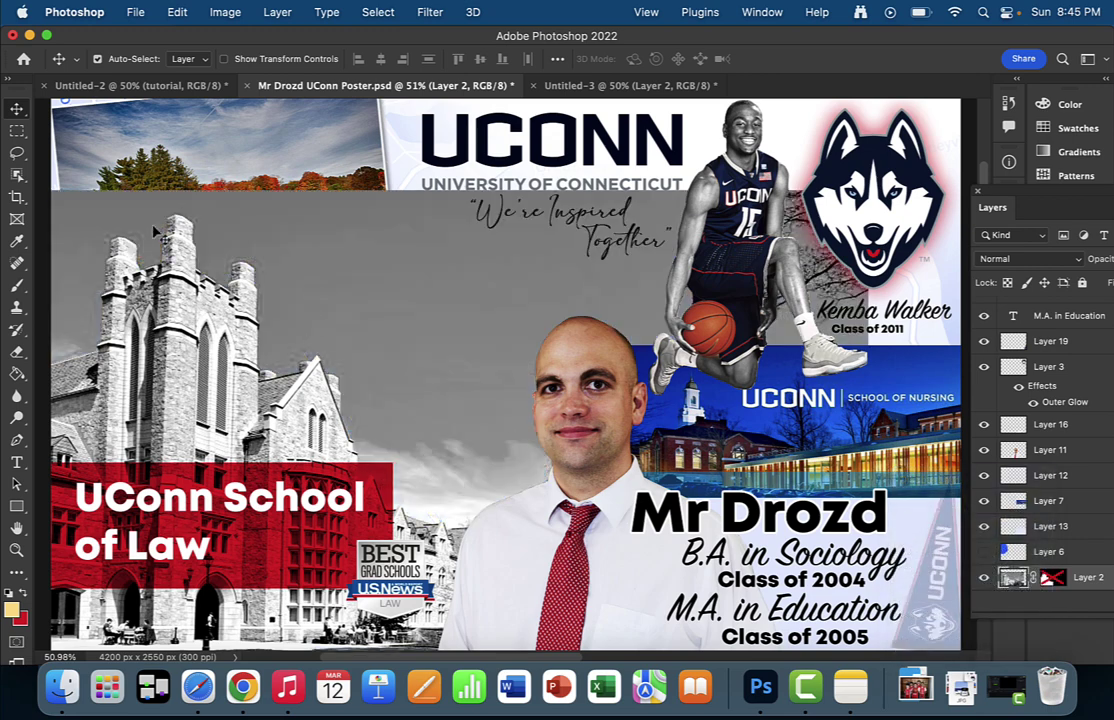
{"action": "key", "text": "super+z"}
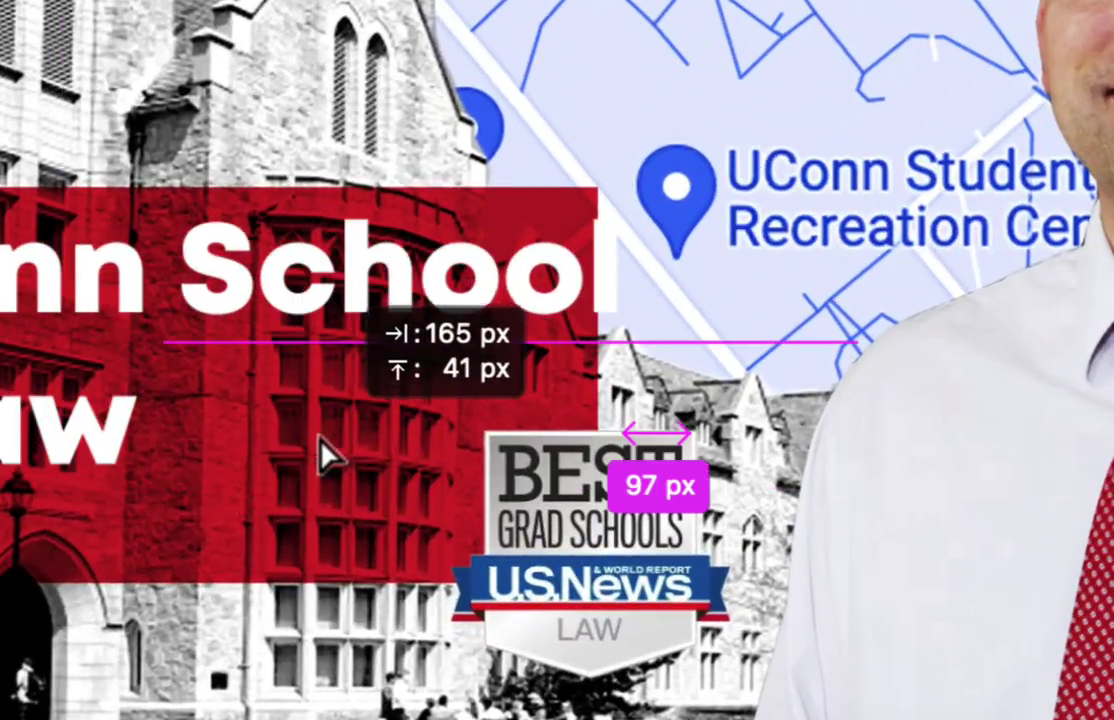
Try moving the UConn School of Law text and the red Multiply box behind it, and undo the moves.
{"action": "left_click_drag", "start_coordinate": [320, 436], "coordinate": [186, 310]}
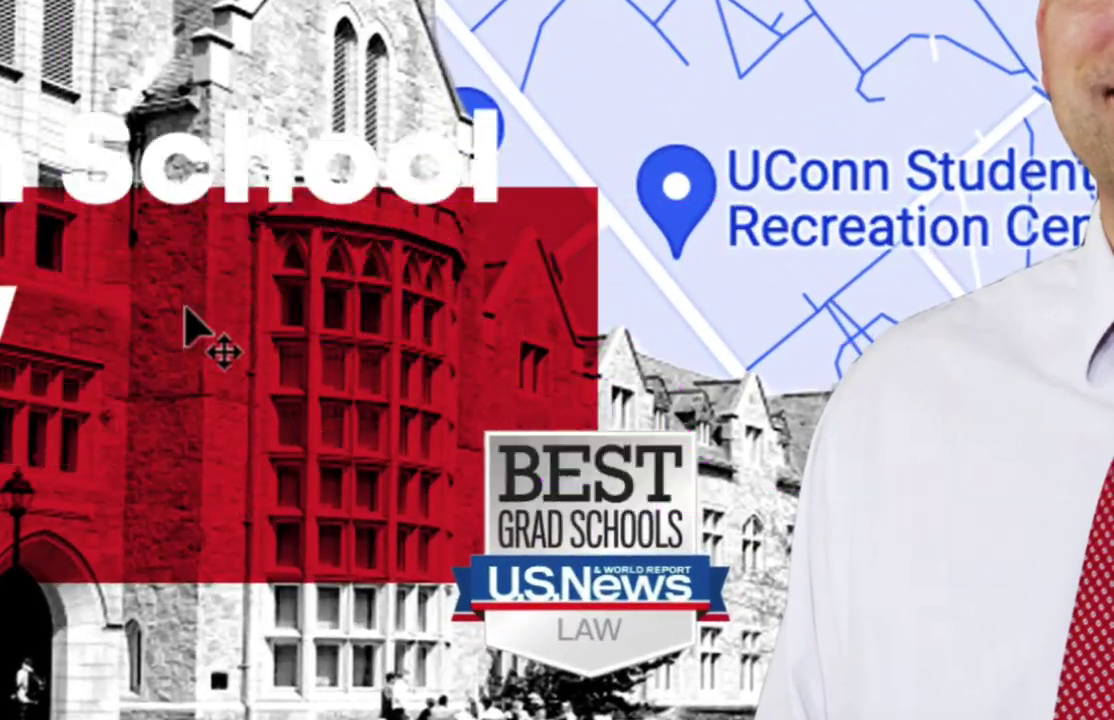
{"action": "left_click_drag", "start_coordinate": [323, 474], "coordinate": [521, 403]}
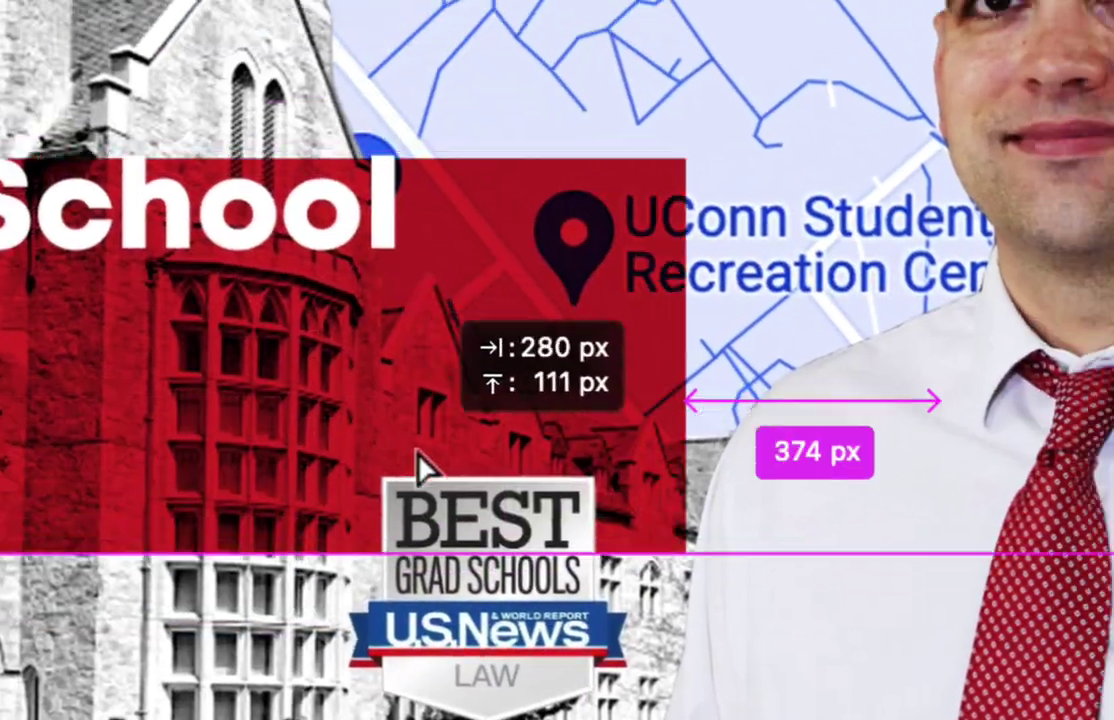
{"action": "left_click_drag", "start_coordinate": [418, 455], "coordinate": [696, 443]}
{"action": "key", "text": "super+z"}
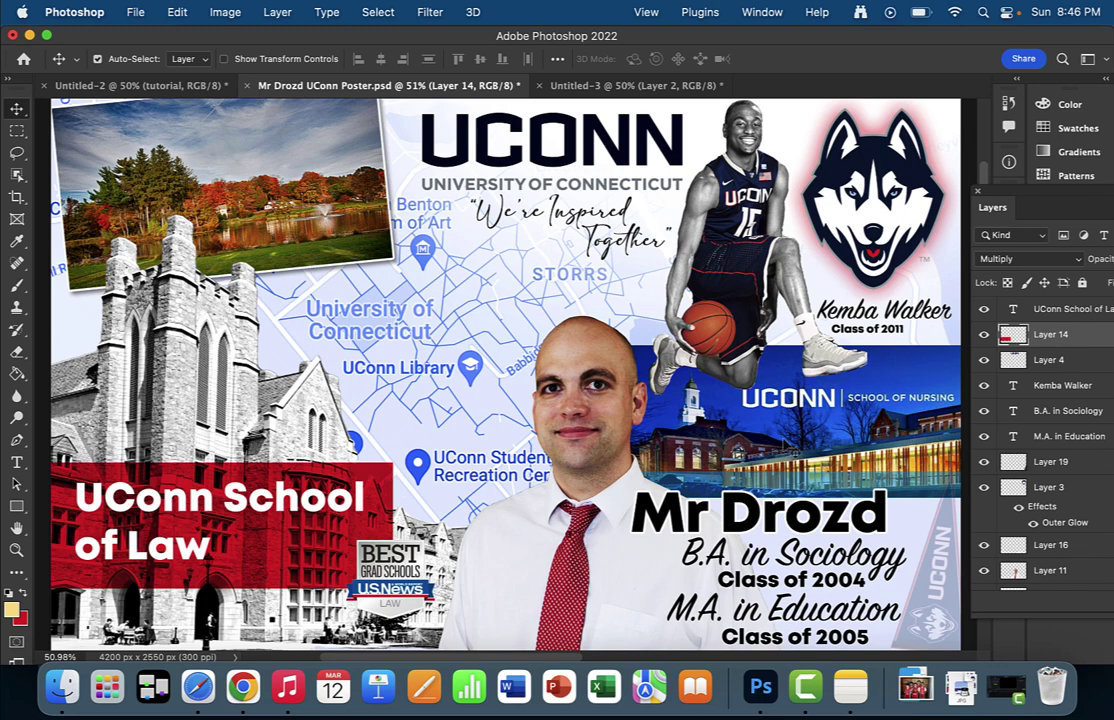
Try moving the School of Nursing photo out from behind the portrait and undo the move.
{"action": "key", "text": "super+plus"}
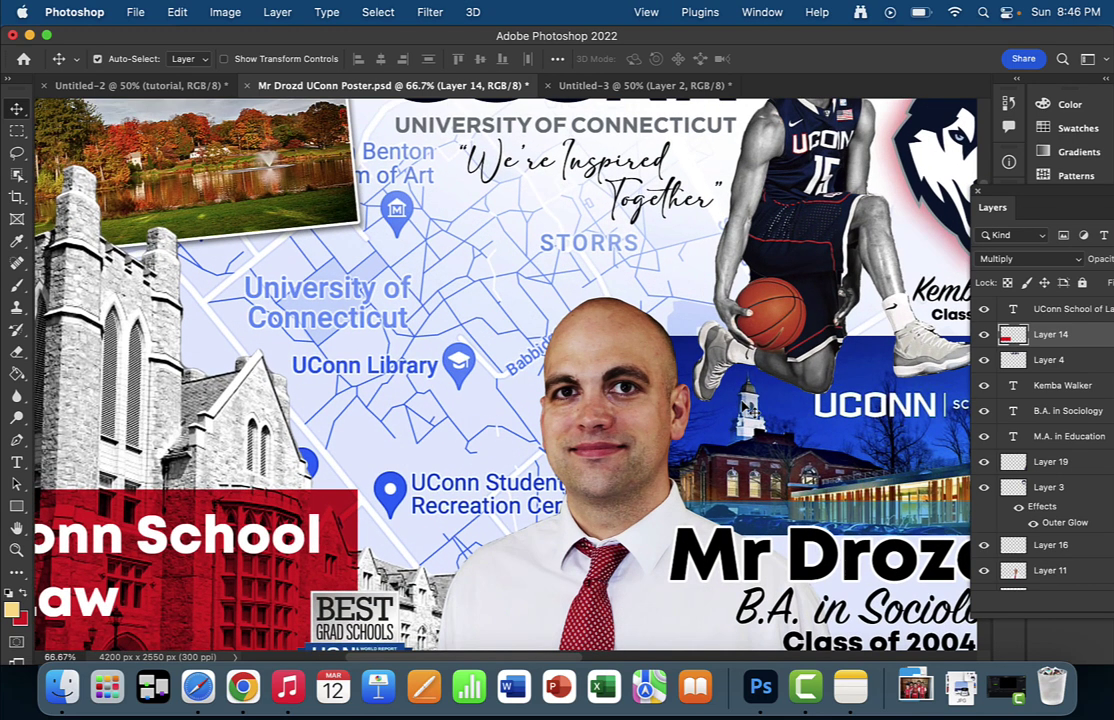
{"action": "left_click_drag", "start_coordinate": [778, 421], "coordinate": [483, 386]}
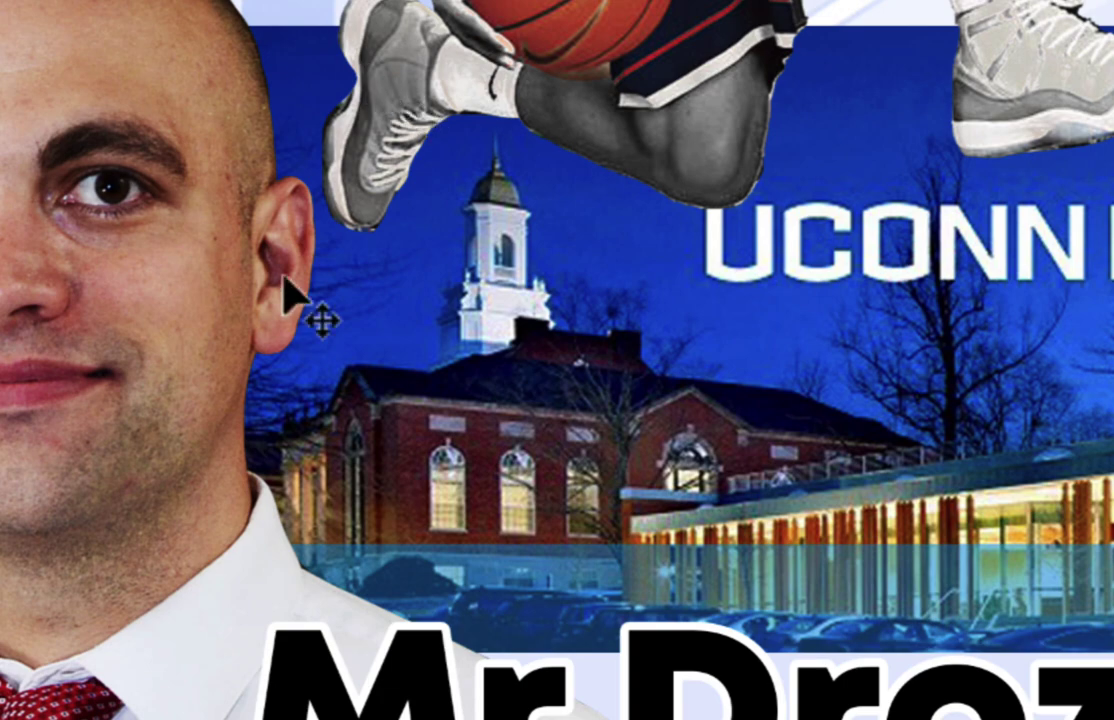
{"action": "left_click_drag", "start_coordinate": [513, 413], "coordinate": [800, 460]}
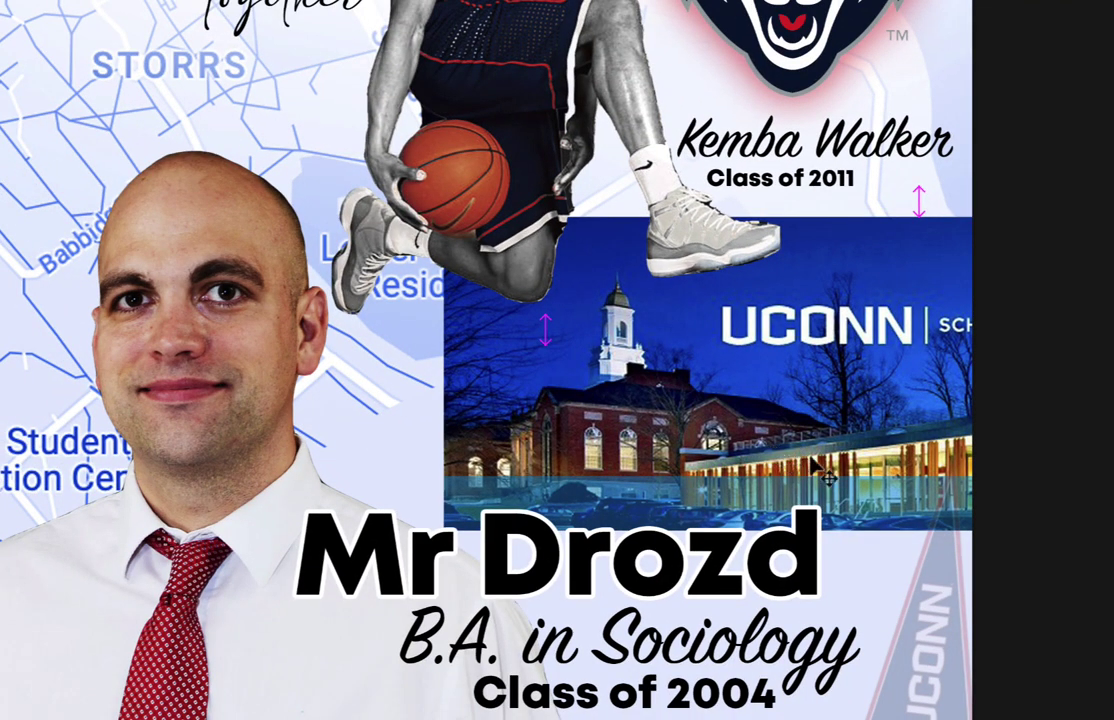
{"action": "key", "text": "ctrl+z"}
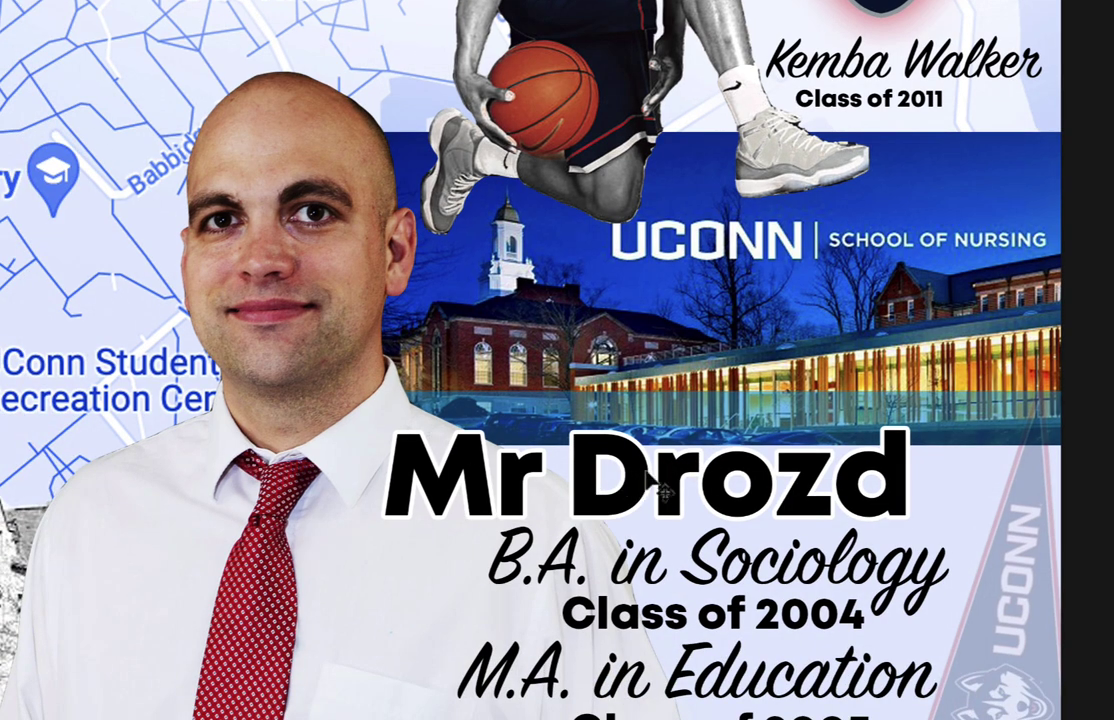
Try moving the tilted Mirror Lake photo behind the law school tower.
{"action": "left_click_drag", "start_coordinate": [562, 472], "coordinate": [1100, 518]}
{"action": "left_click_drag", "start_coordinate": [86, 20], "coordinate": [312, 414]}
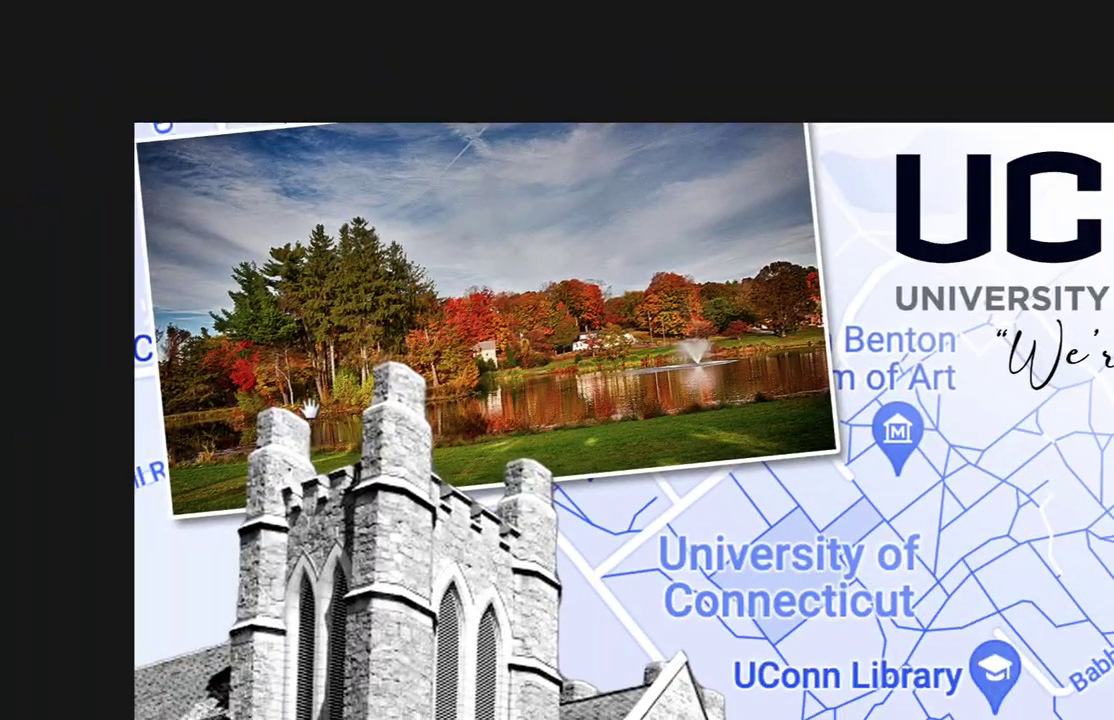
{"action": "left_click_drag", "start_coordinate": [436, 390], "coordinate": [344, 324]}
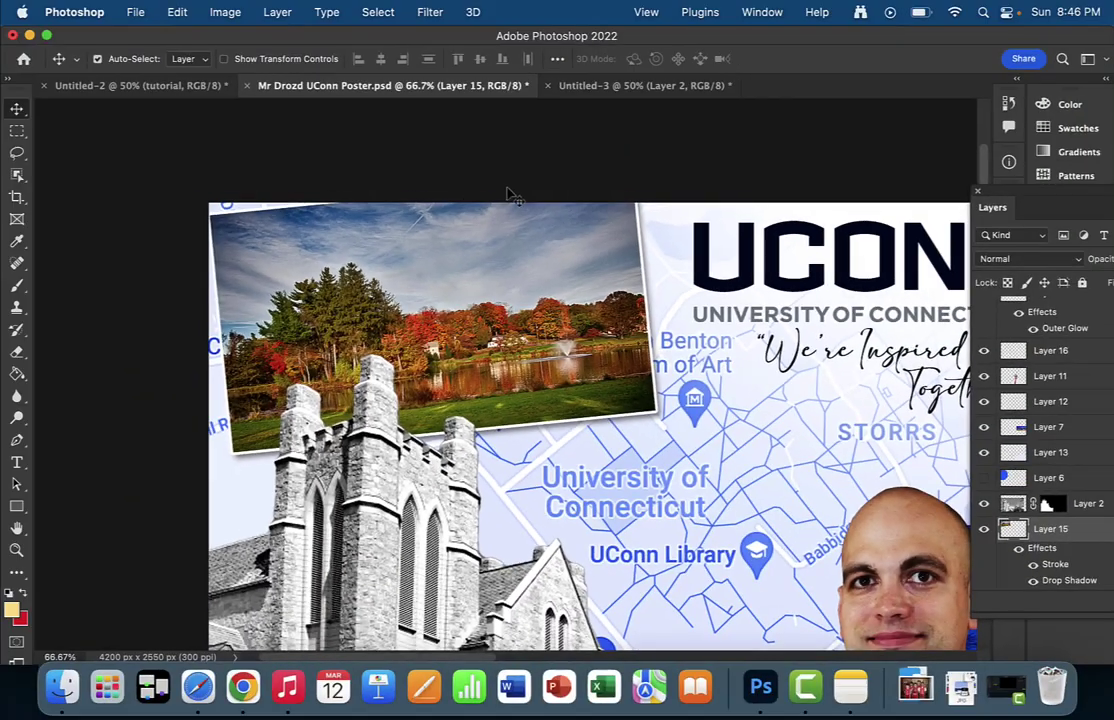
{"action": "scroll", "coordinate": [510, 195], "scroll_direction": "down", "scroll_amount": 3}
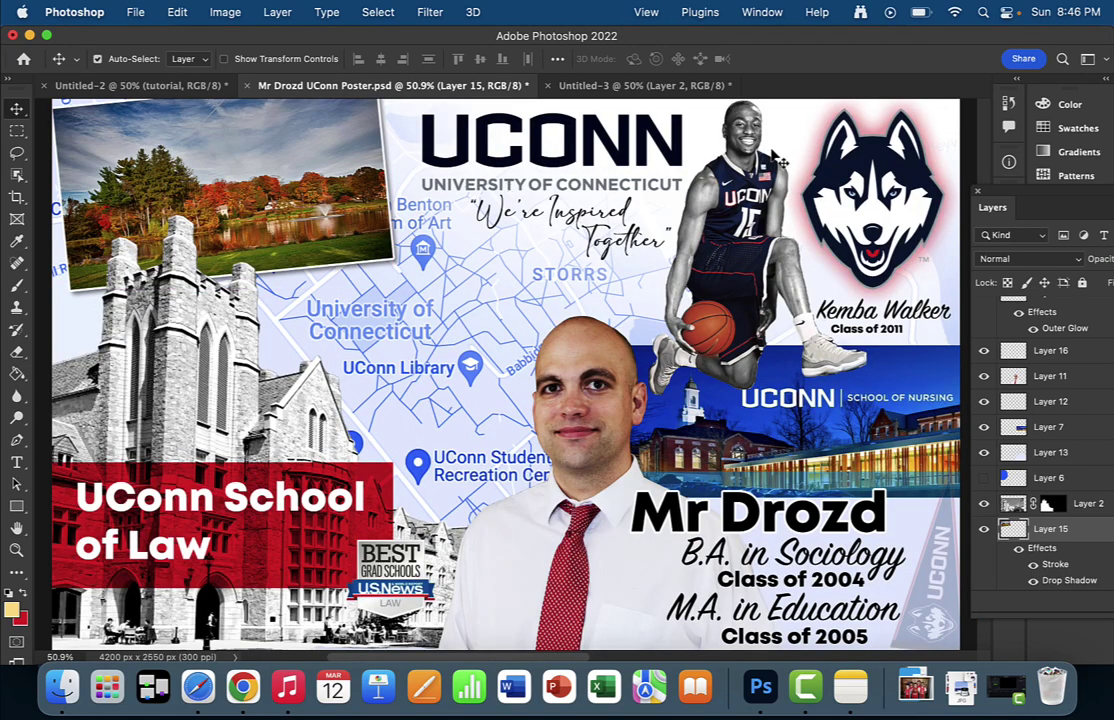
Switch to the Untitled-2 document with the basketball player and enlarge the layer thumbnails in the repositioned layer list.
{"action": "left_click", "coordinate": [647, 88]}
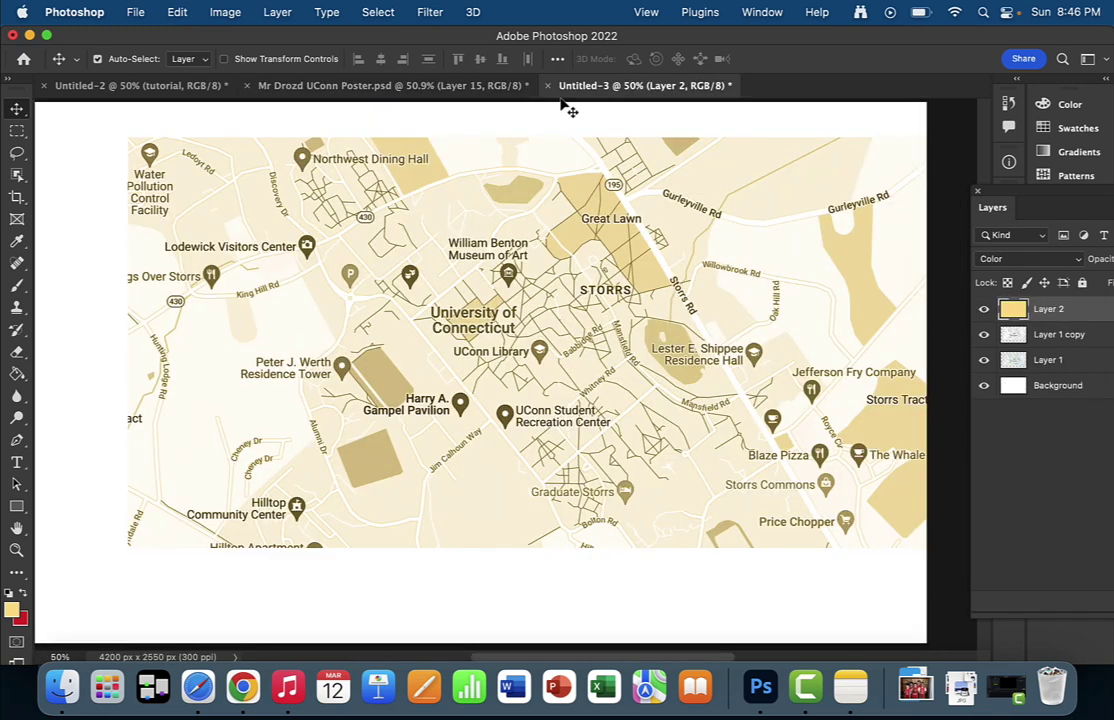
{"action": "left_click", "coordinate": [168, 90]}
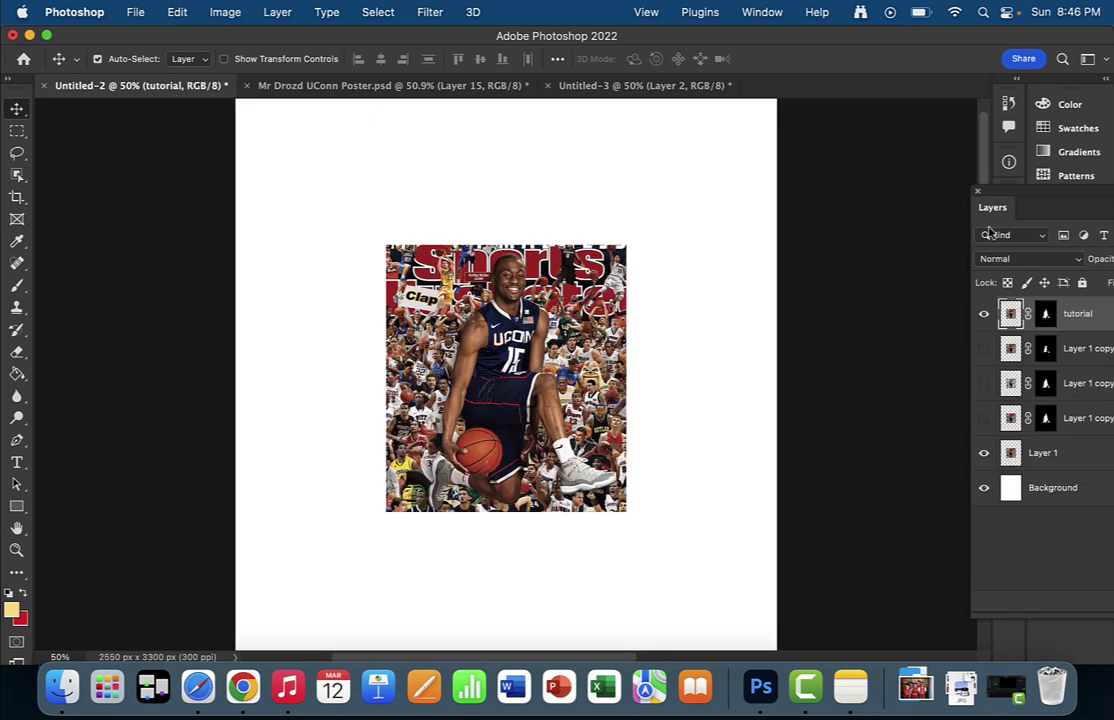
{"action": "left_click_drag", "start_coordinate": [1012, 207], "coordinate": [688, 119]}
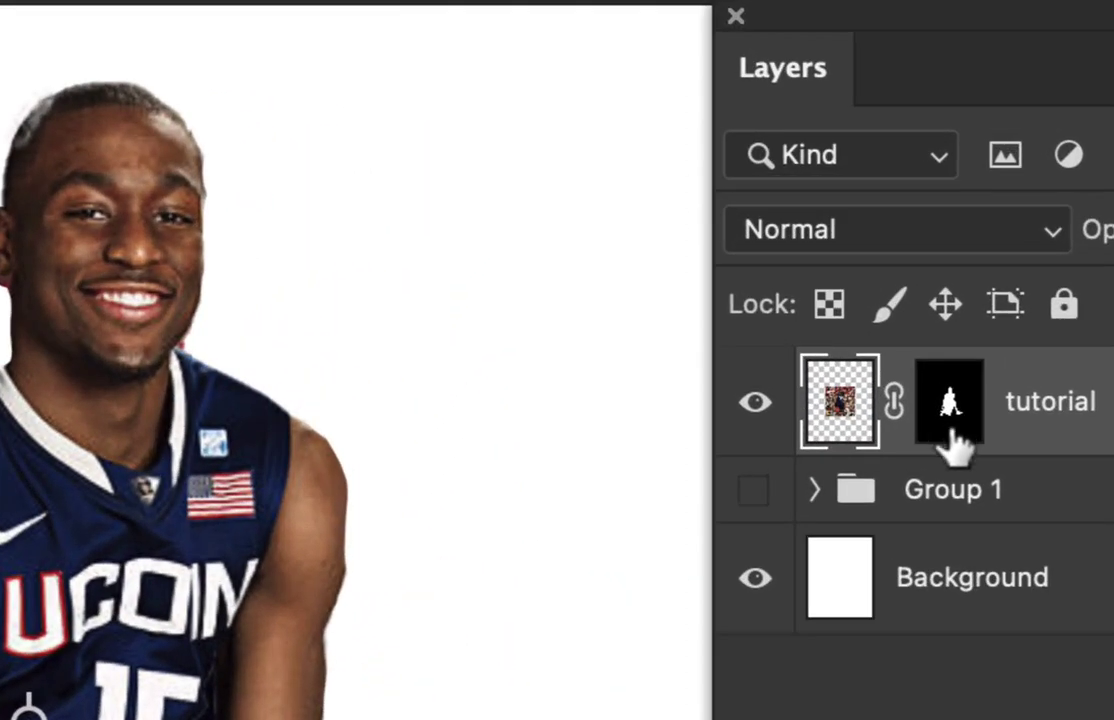
{"action": "right_click", "coordinate": [688, 227]}
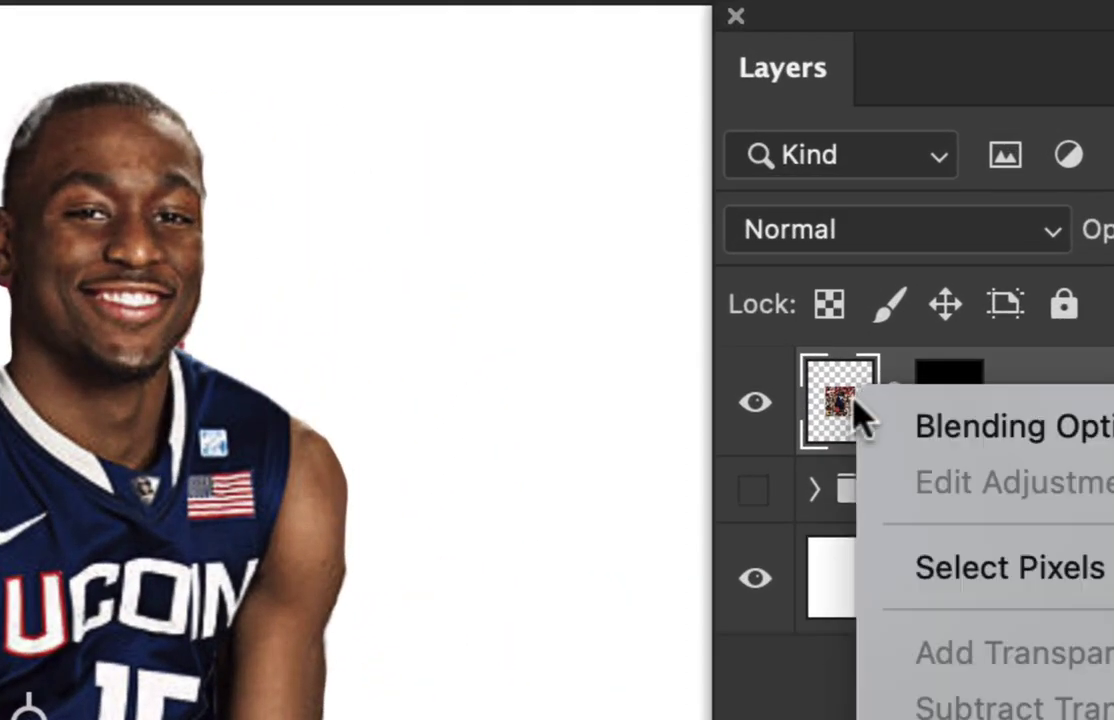
{"action": "left_click", "coordinate": [1004, 700]}
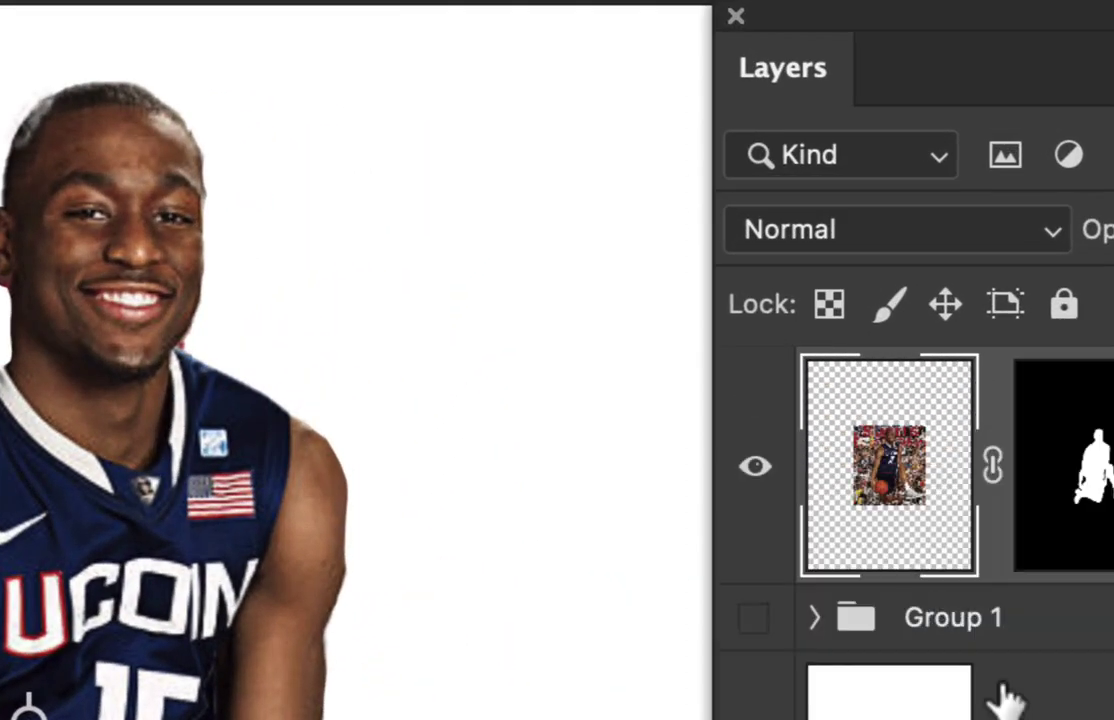
Disable the tutorial layer's mask to view the full magazine cover photo, and enable the mask again.
{"action": "right_click", "coordinate": [1097, 452]}
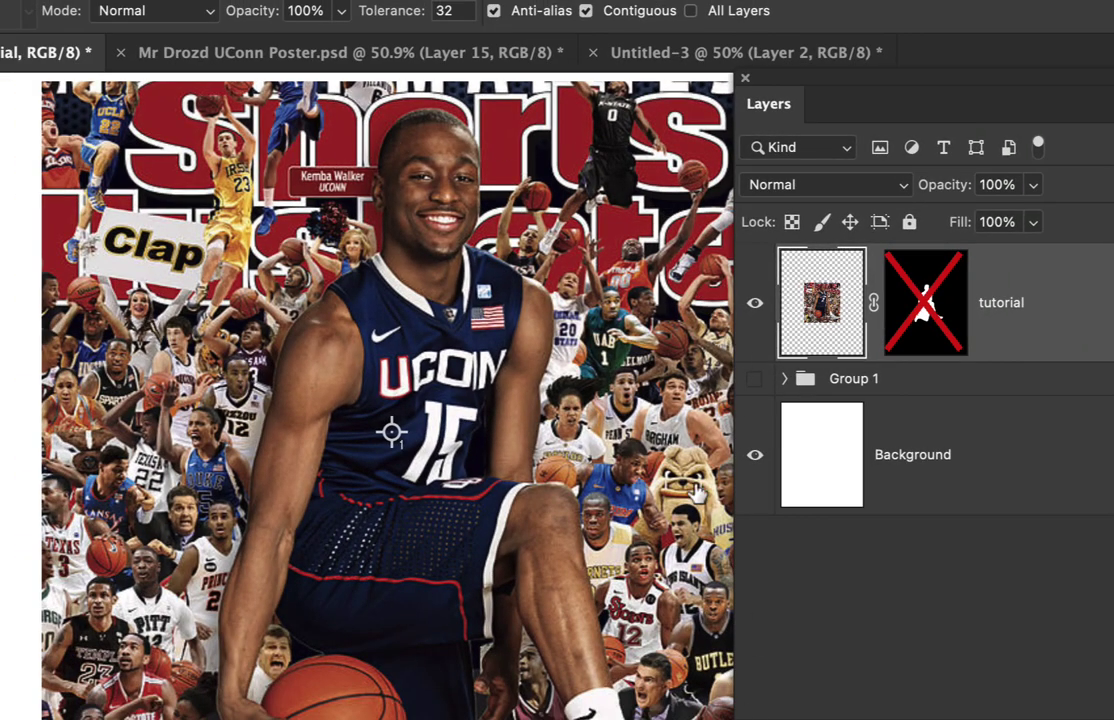
{"action": "right_click", "coordinate": [930, 318]}
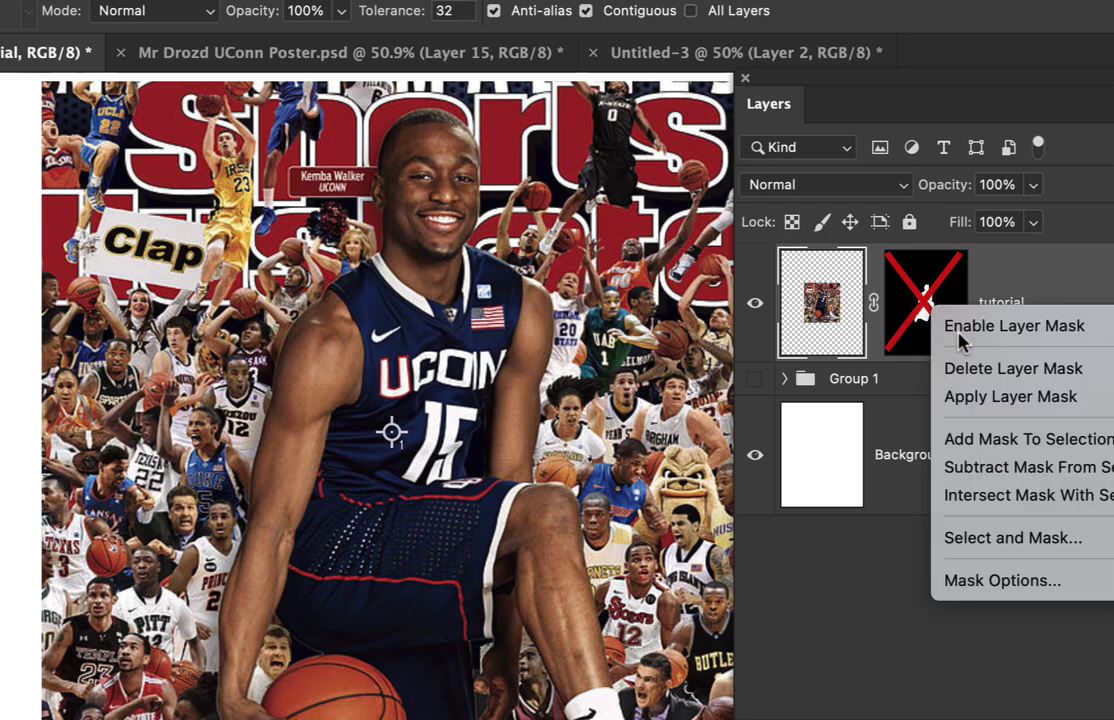
{"action": "left_click", "coordinate": [953, 332]}
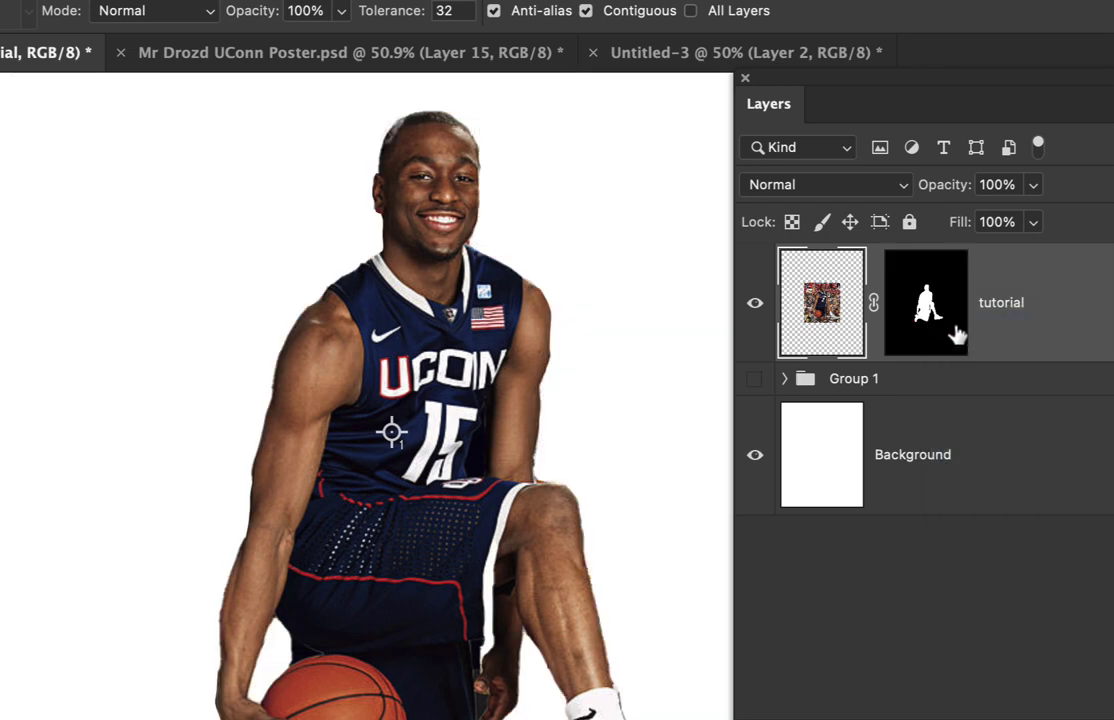
Duplicate the masked tutorial layer twice and hide the two lower player layers, leaving only the top copy shown.
{"action": "key", "text": "super+j"}
{"action": "key", "text": "super+j"}
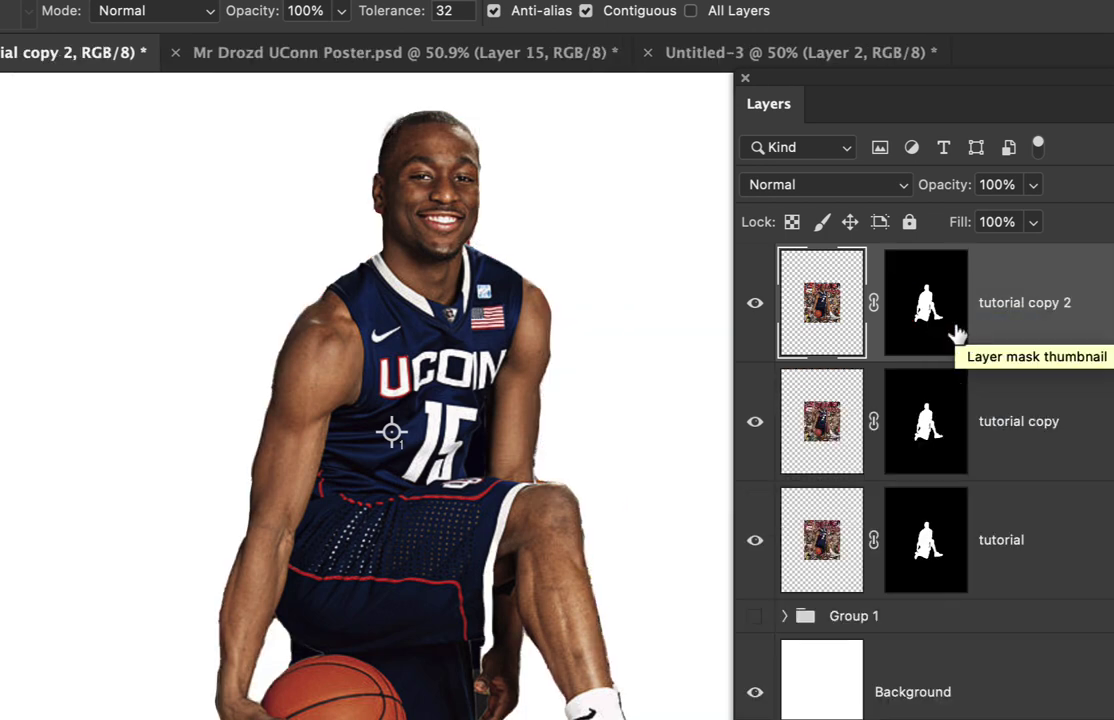
{"action": "left_click", "coordinate": [754, 421]}
{"action": "left_click", "coordinate": [754, 540]}
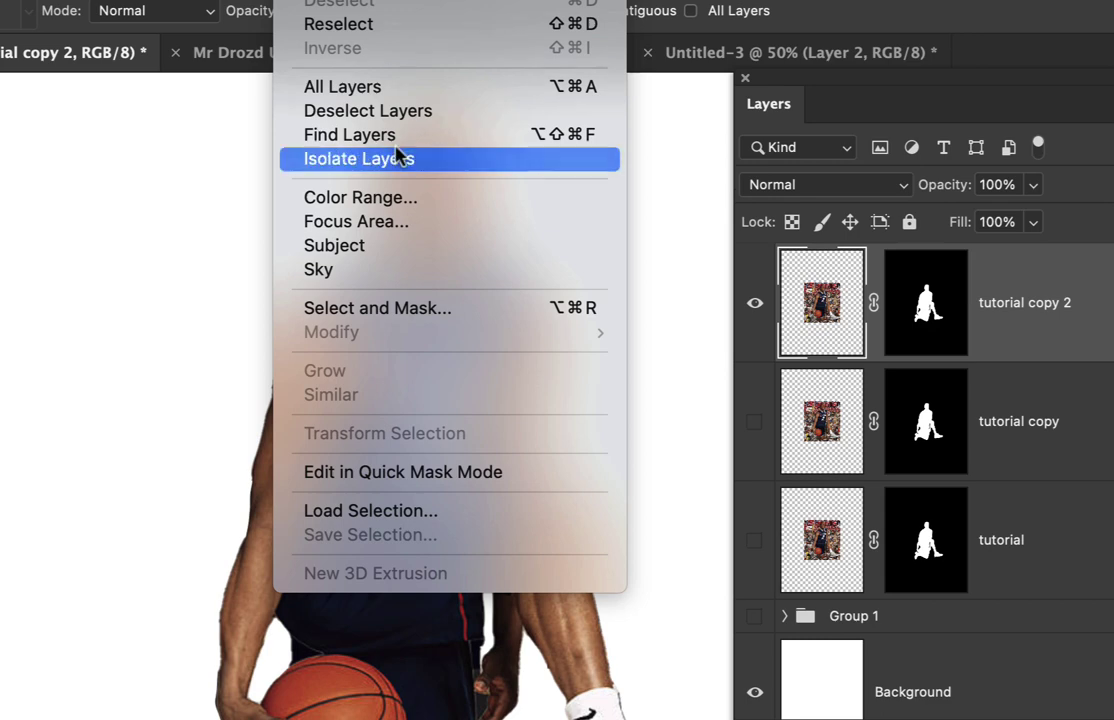
Select the navy blue of the player's uniform with Color Range, using colors sampled from the jersey and shorts.
{"action": "left_click", "coordinate": [396, 200]}
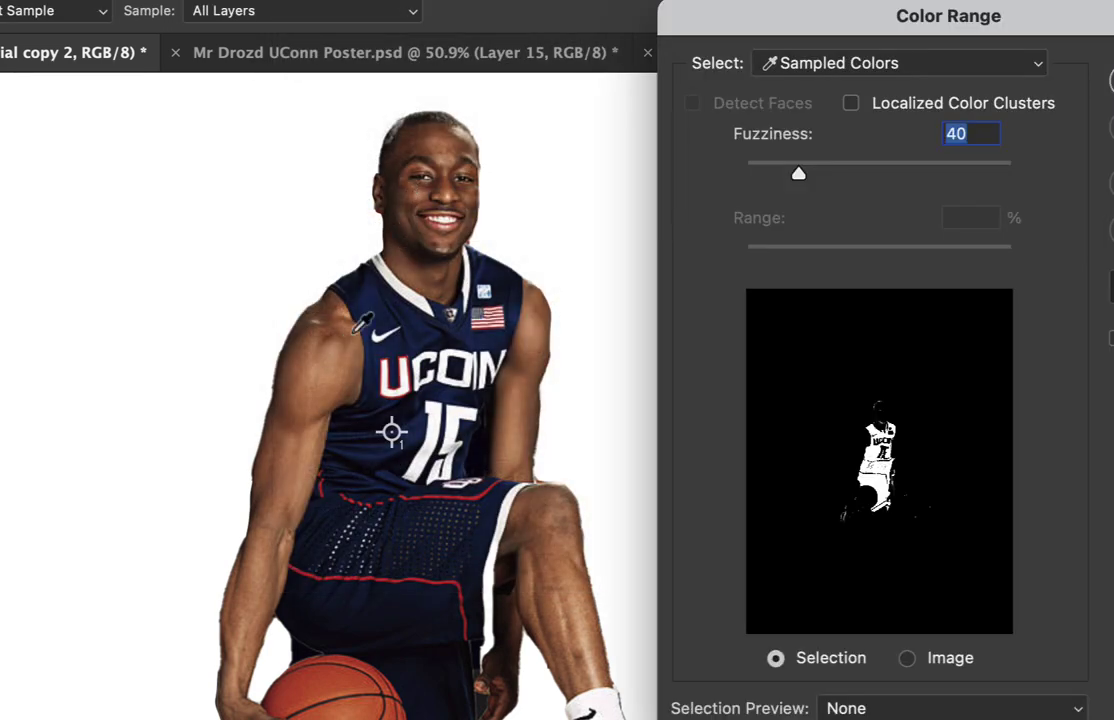
{"action": "left_click", "coordinate": [382, 310]}
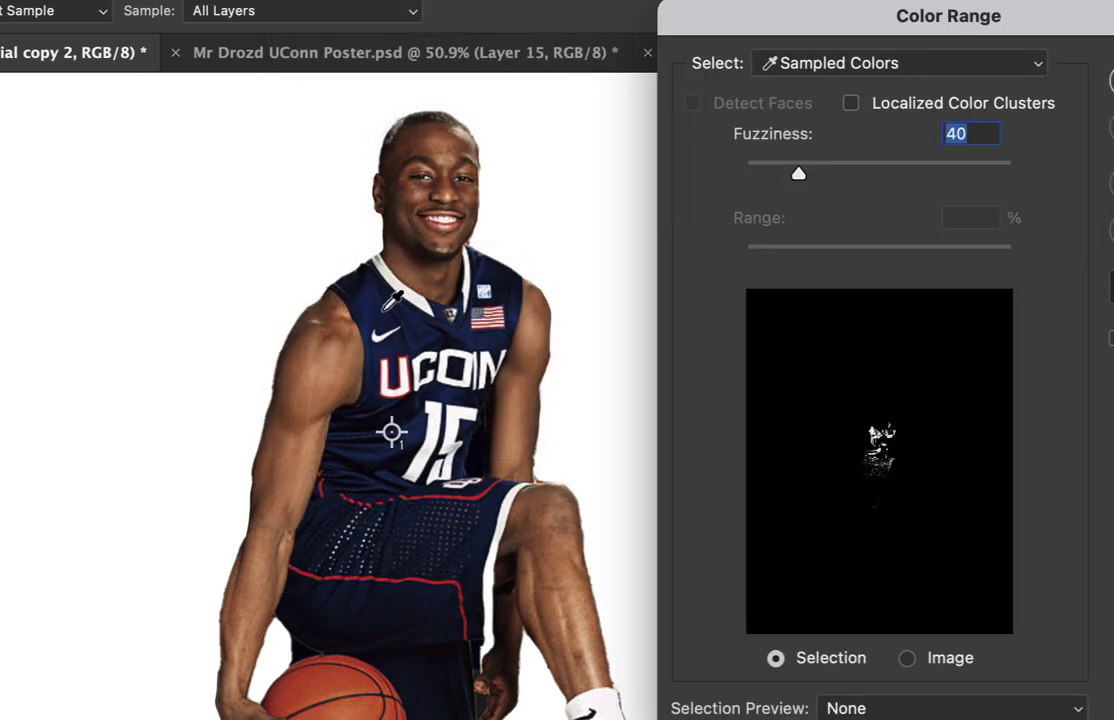
{"action": "left_click", "coordinate": [396, 315]}
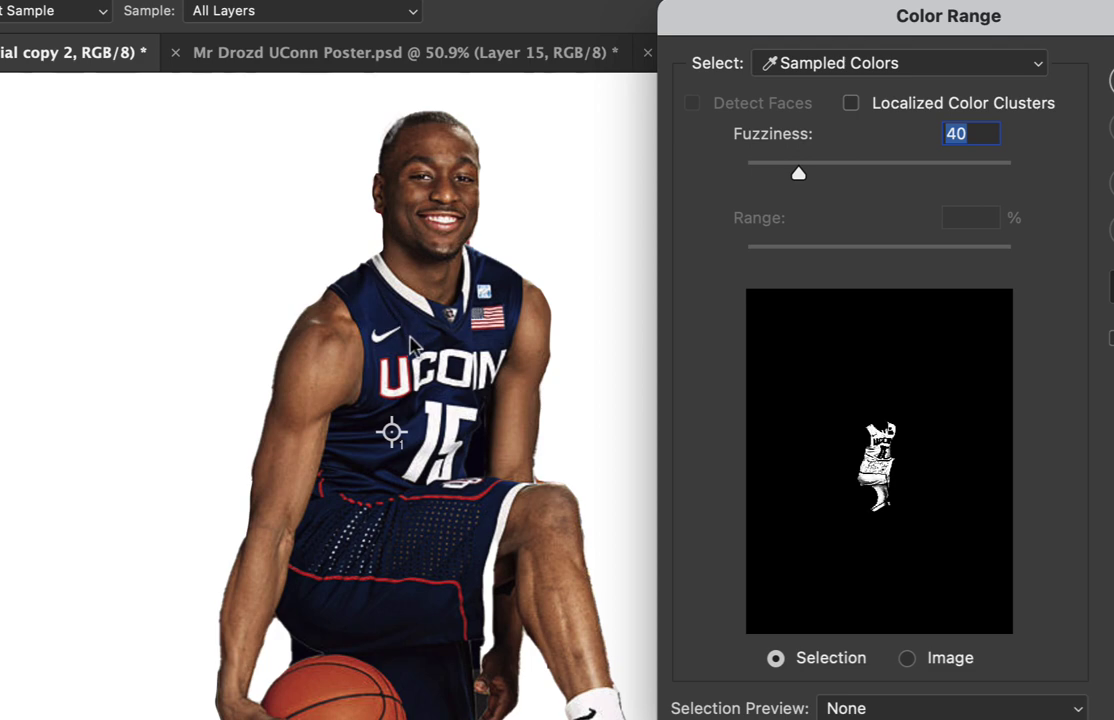
{"action": "left_click", "coordinate": [366, 426]}
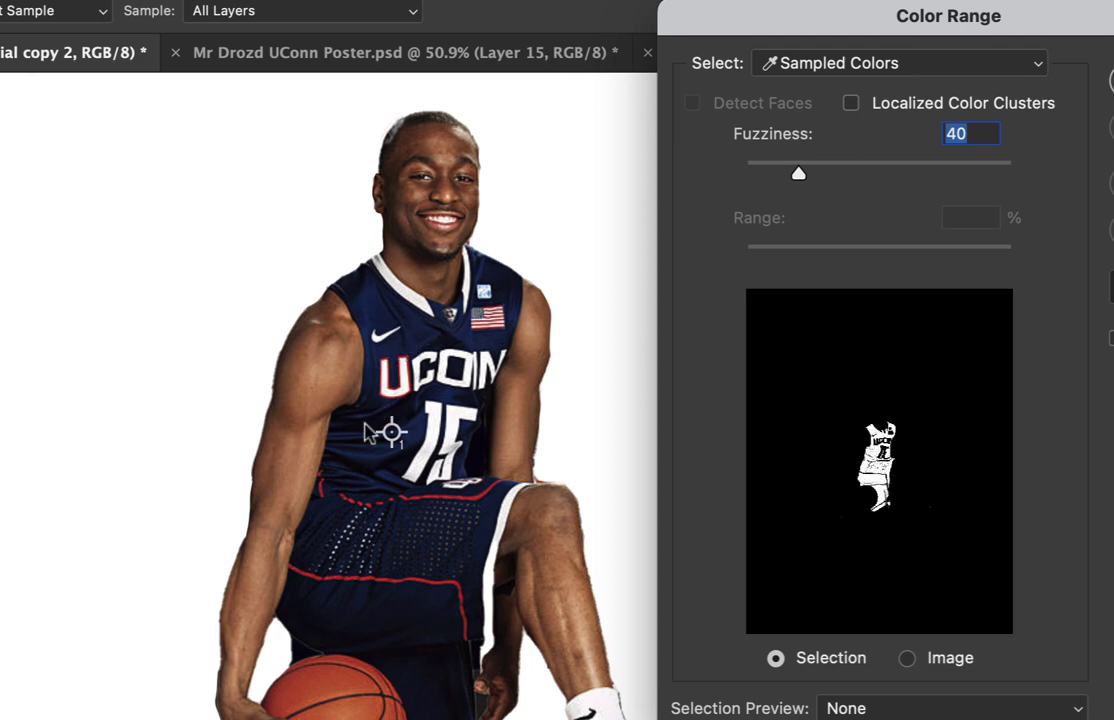
{"action": "left_click", "coordinate": [334, 505], "text": "shift"}
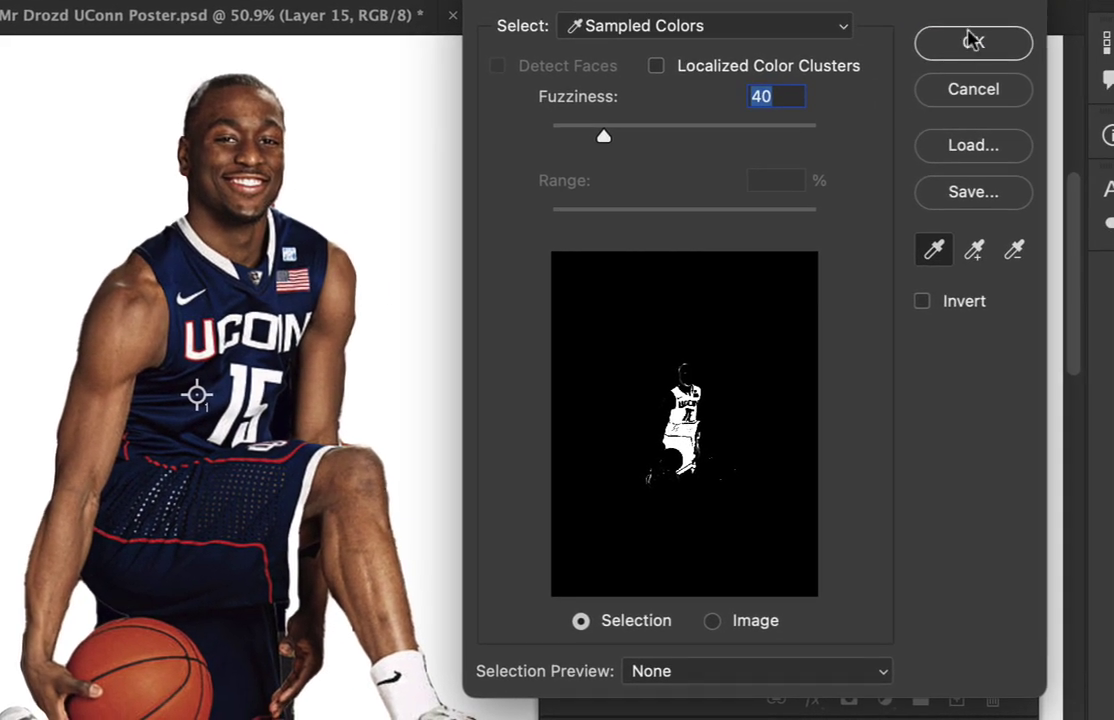
{"action": "left_click", "coordinate": [970, 45]}
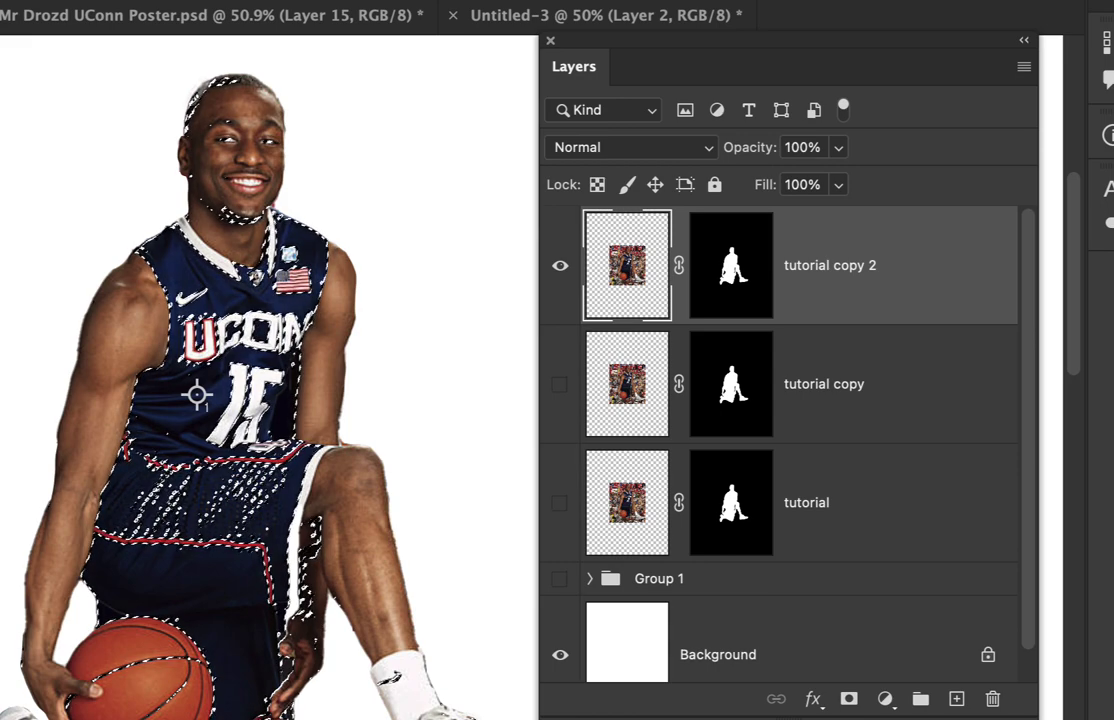
Try filling the selected navy uniform area with black on the tutorial copy 2 mask, and undo the fill.
{"action": "left_click", "coordinate": [733, 268]}
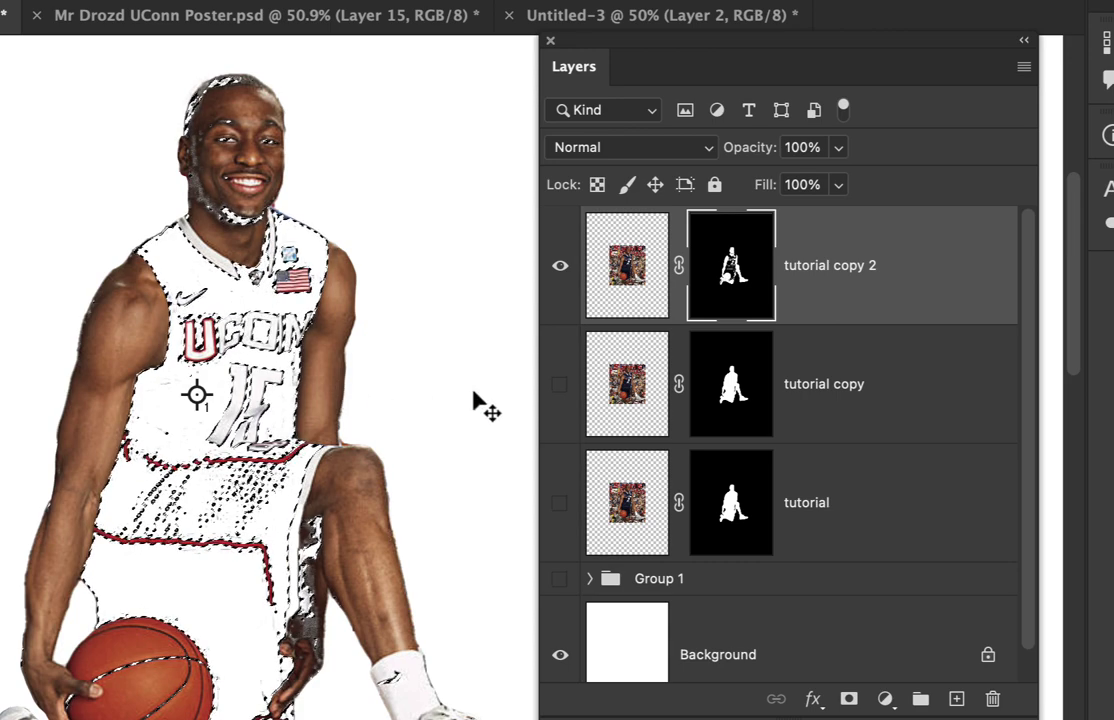
{"action": "key", "text": "super+z"}
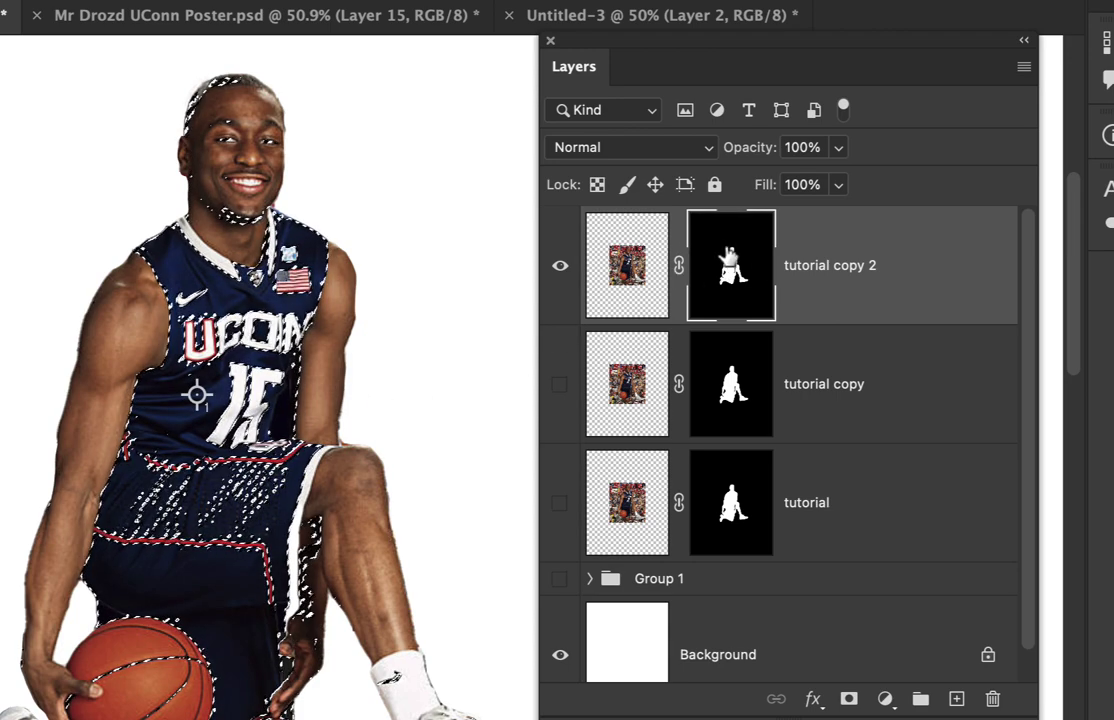
{"action": "left_click_drag", "start_coordinate": [726, 82], "coordinate": [655, 90]}
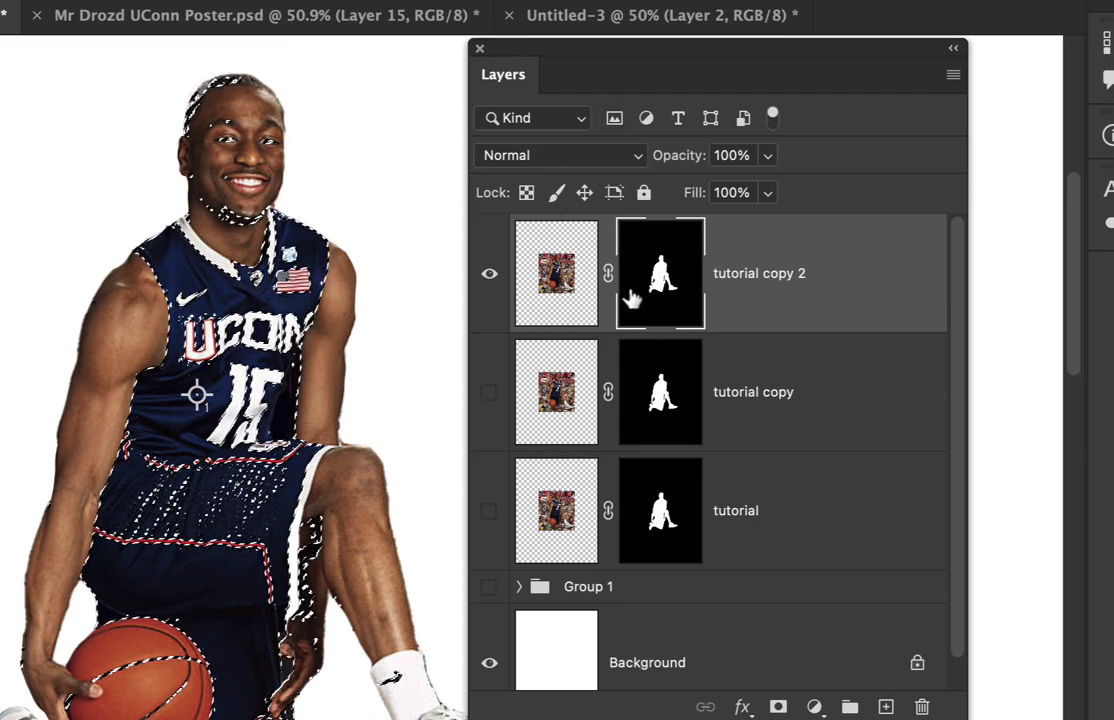
Invert the uniform selection, fill it with black on the tutorial copy 2 mask to hide the rest, and deselect.
{"action": "left_click_drag", "start_coordinate": [632, 298], "coordinate": [378, 287]}
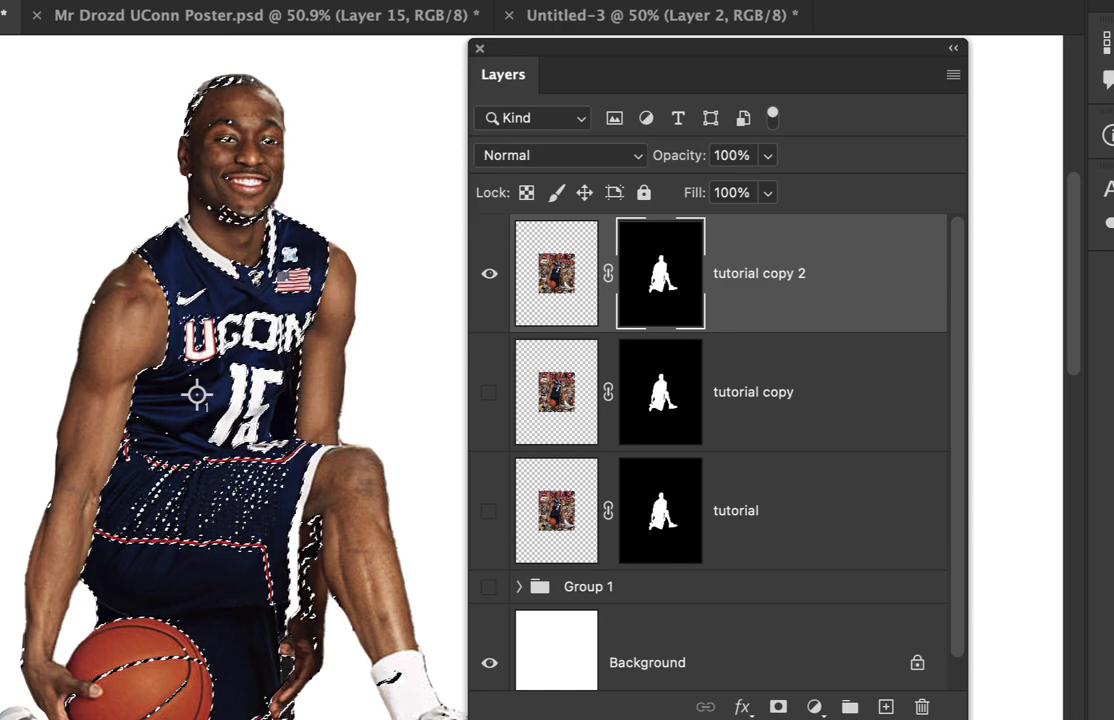
{"action": "left_click", "coordinate": [291, 277]}
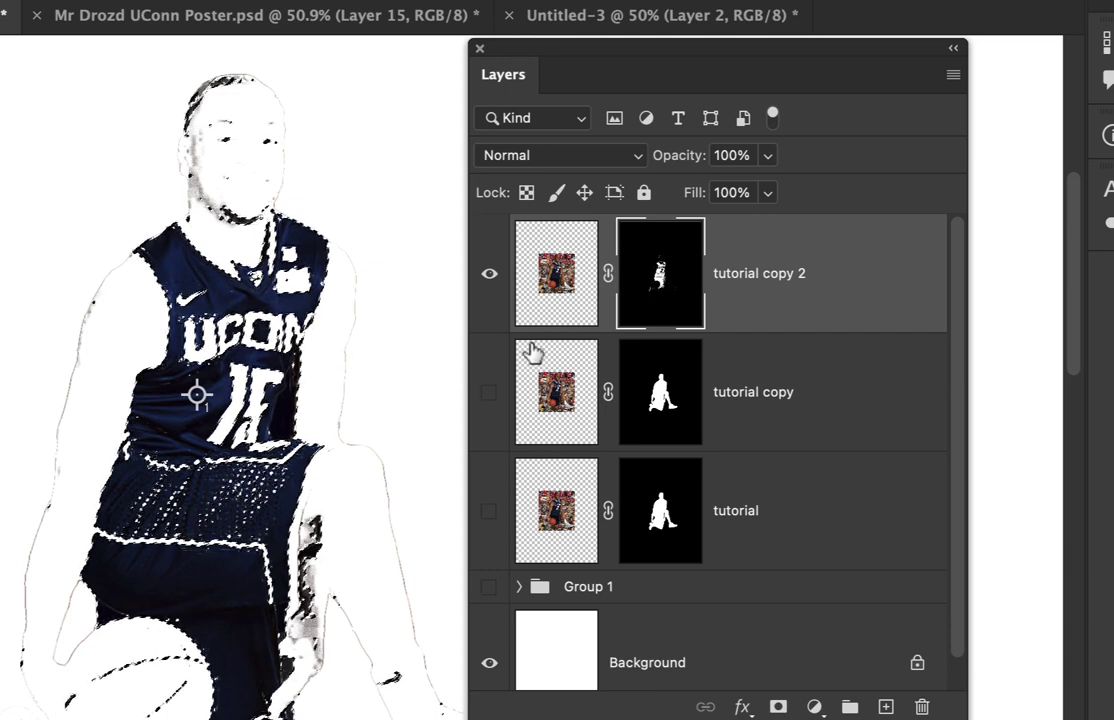
{"action": "left_click_drag", "start_coordinate": [533, 352], "coordinate": [508, 318]}
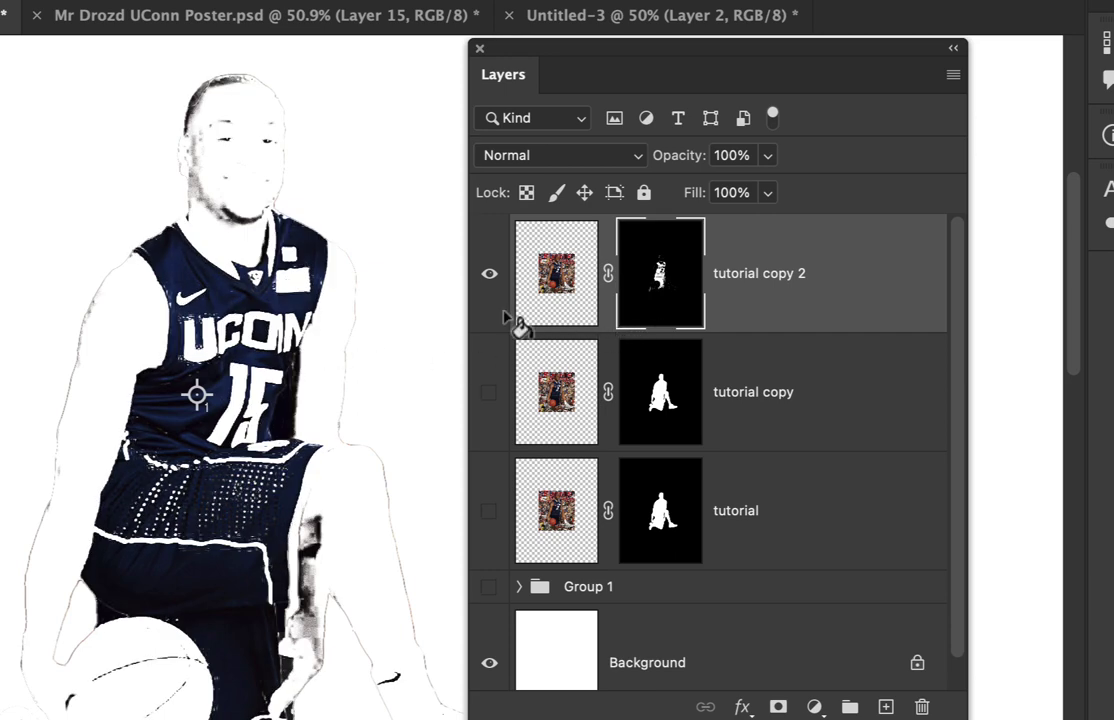
Paint black on the tutorial copy 2 mask with a hard round brush over the leftover face, arm, leg and background traces.
{"action": "key", "text": "b"}
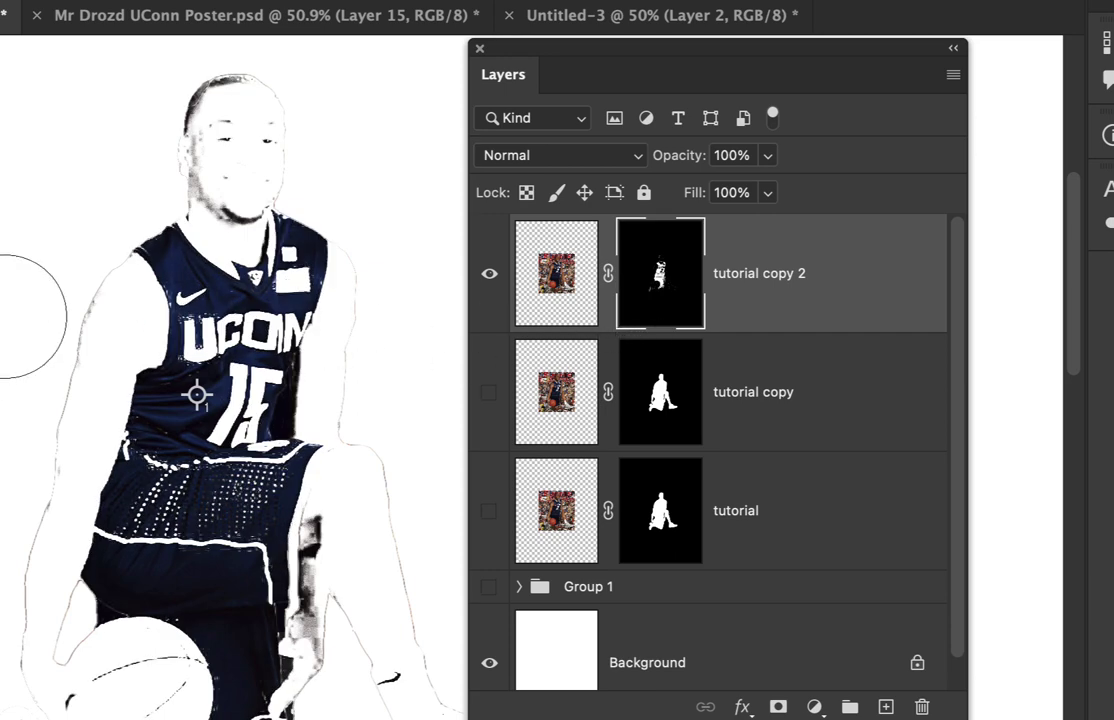
{"action": "right_click", "coordinate": [3, 316]}
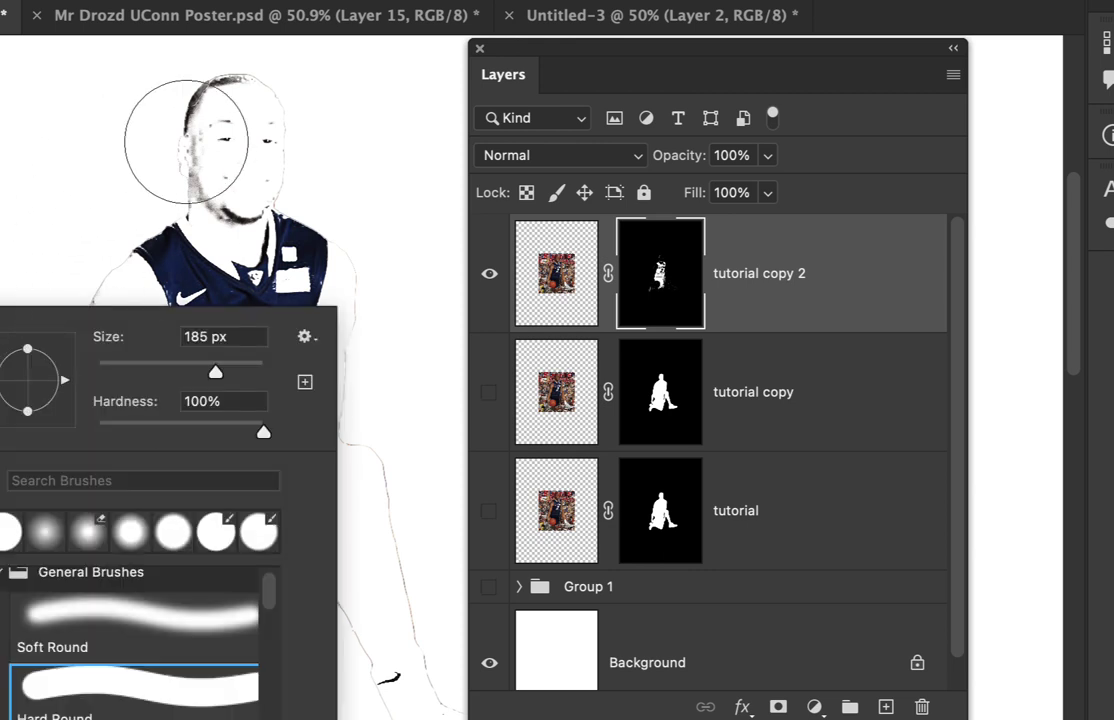
{"action": "mouse_move", "coordinate": [186, 141]}
{"action": "left_mouse_down"}
{"action": "mouse_move", "coordinate": [234, 113]}
{"action": "mouse_move", "coordinate": [220, 173]}
{"action": "mouse_move", "coordinate": [135, 153]}
{"action": "mouse_move", "coordinate": [42, 257]}
{"action": "mouse_move", "coordinate": [0, 450]}
{"action": "mouse_move", "coordinate": [0, 719]}
{"action": "left_mouse_up"}
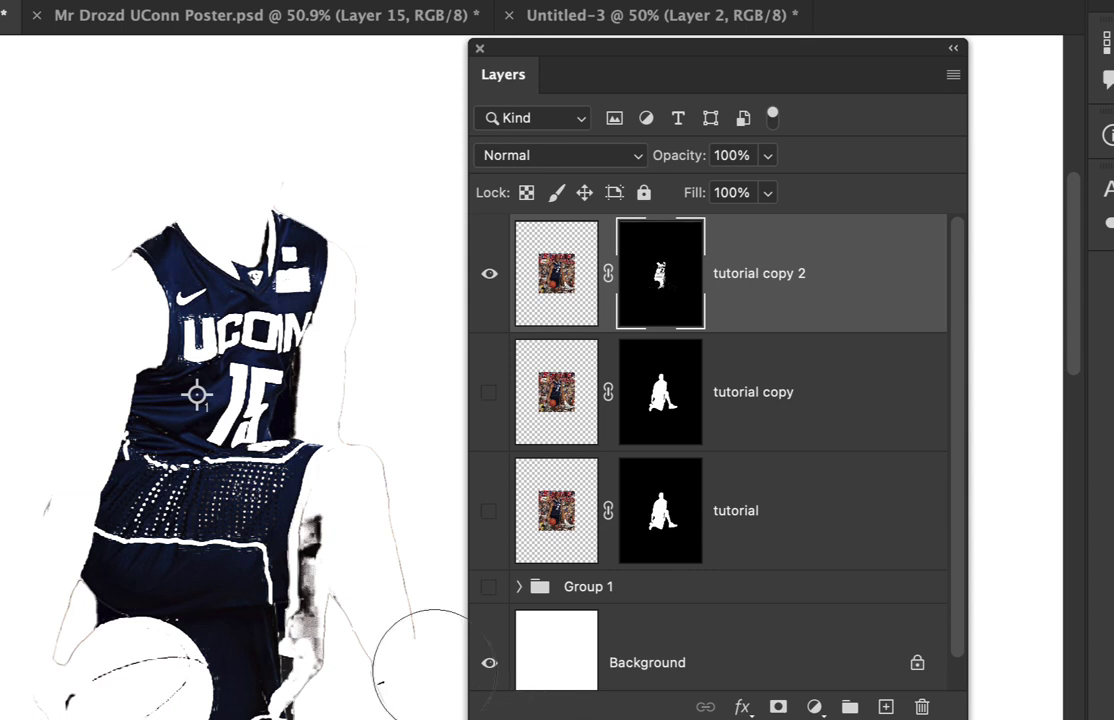
{"action": "mouse_move", "coordinate": [410, 563]}
{"action": "left_mouse_down"}
{"action": "mouse_move", "coordinate": [411, 451]}
{"action": "mouse_move", "coordinate": [393, 415]}
{"action": "mouse_move", "coordinate": [421, 256]}
{"action": "mouse_move", "coordinate": [404, 275]}
{"action": "mouse_move", "coordinate": [285, 122]}
{"action": "left_mouse_up"}
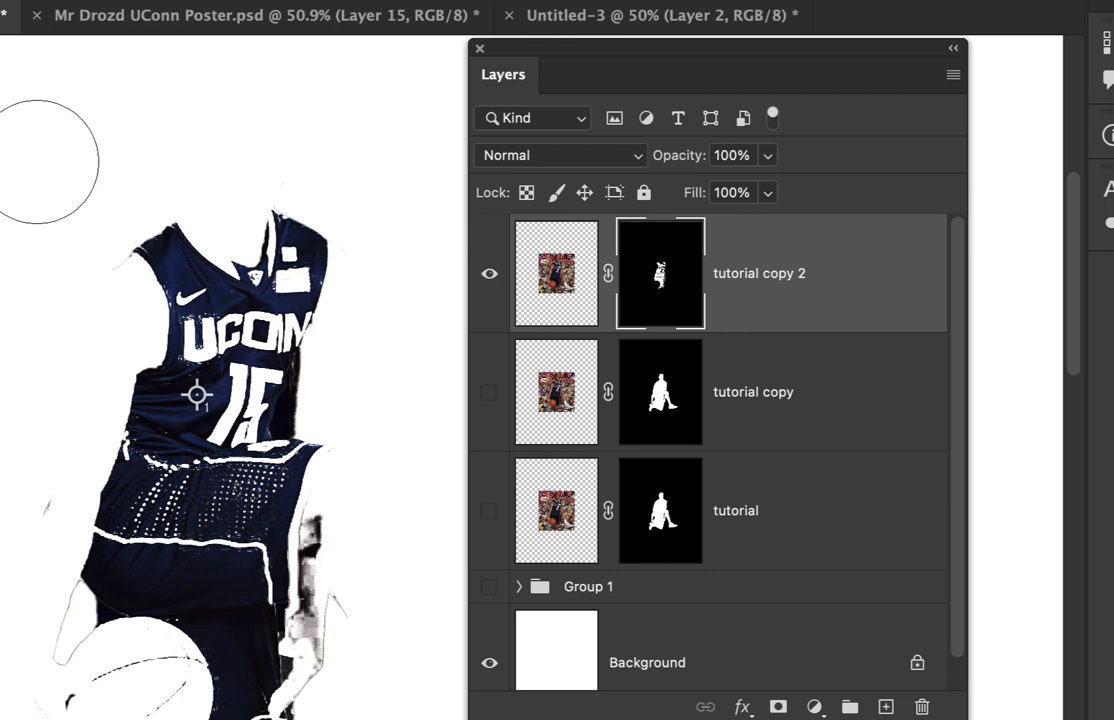
Show the tutorial copy layer and desaturate its image to black and white.
{"action": "left_click", "coordinate": [487, 398]}
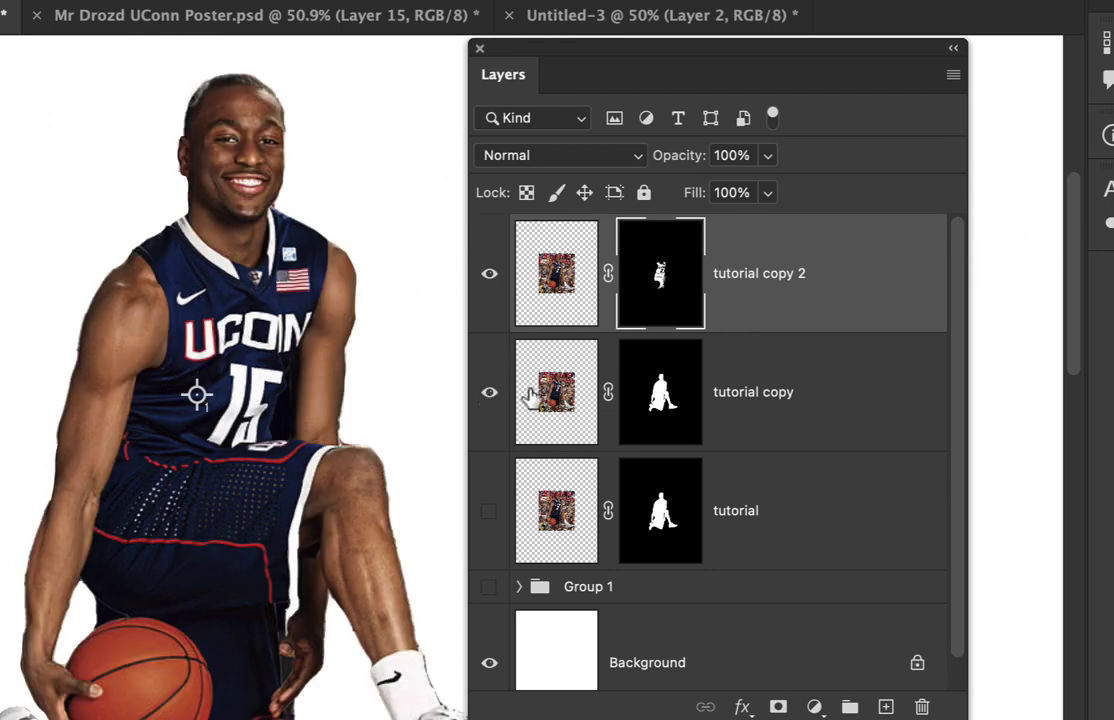
{"action": "left_click", "coordinate": [530, 394]}
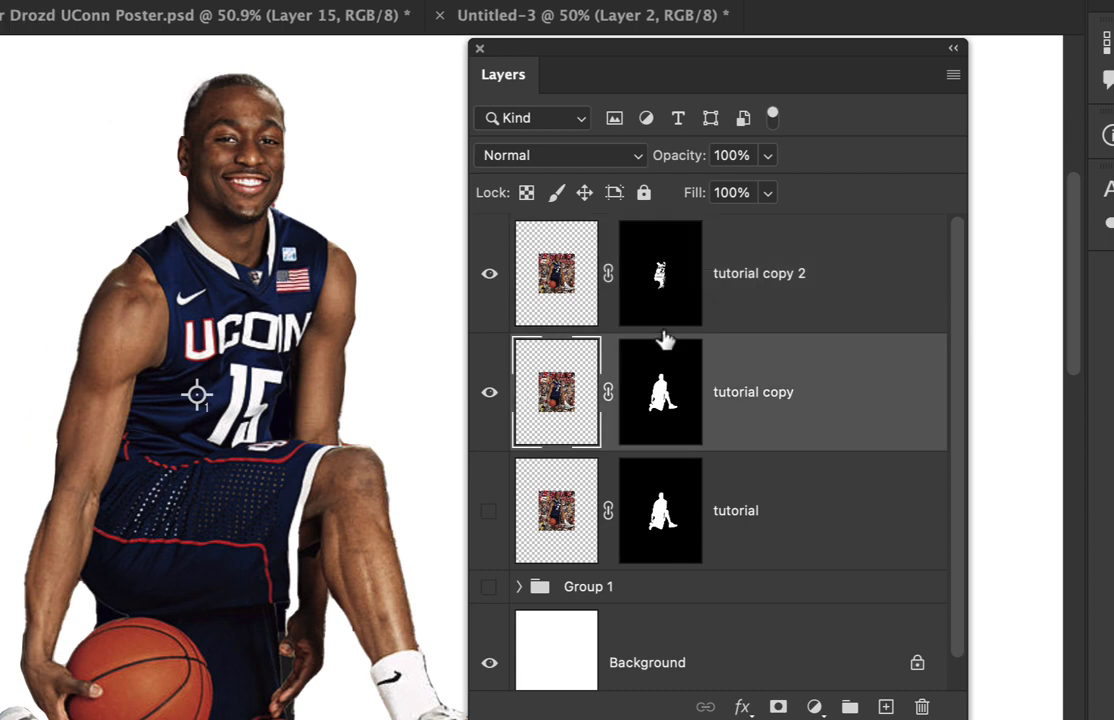
{"action": "key", "text": "shift+super+u"}
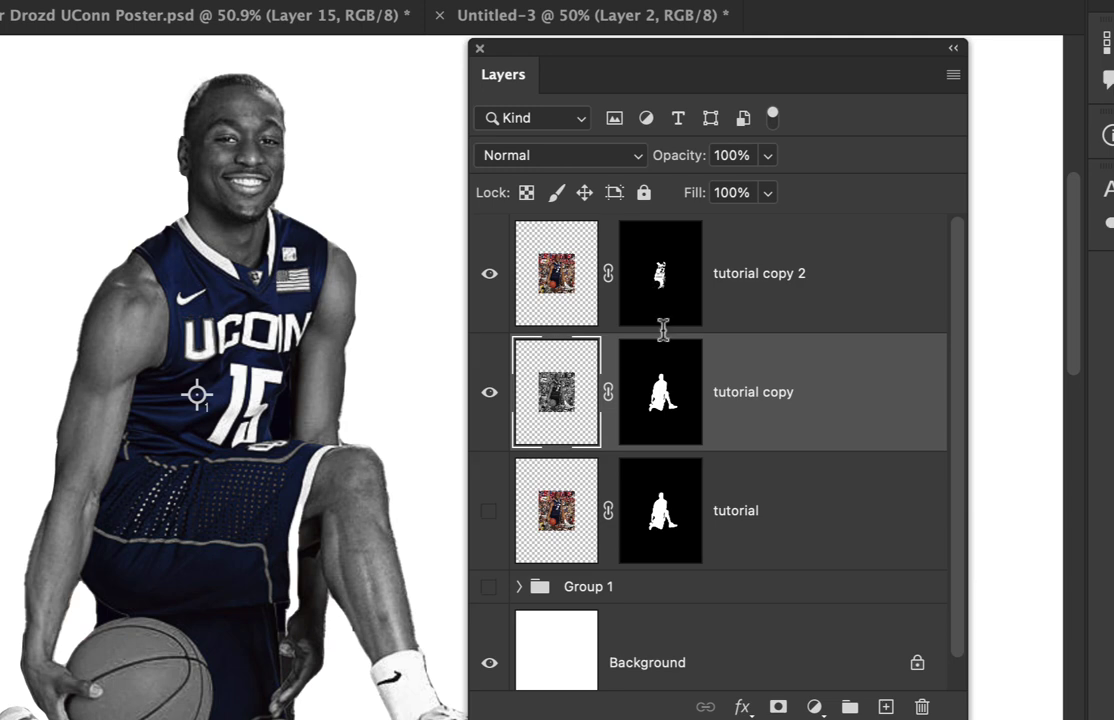
Raise the contrast of the tutorial copy layer with Levels, setting the input values to 23, 1.27 and 193.
{"action": "key", "text": "super+l"}
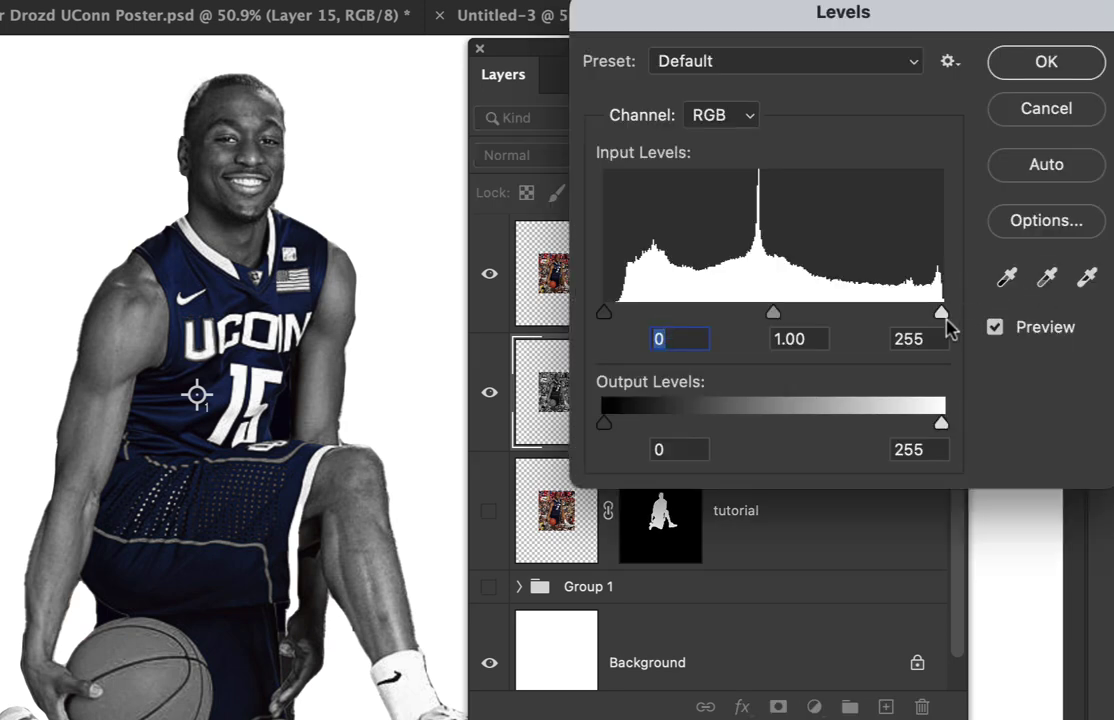
{"action": "left_click_drag", "start_coordinate": [941, 312], "coordinate": [860, 338]}
{"action": "left_click_drag", "start_coordinate": [605, 313], "coordinate": [636, 317]}
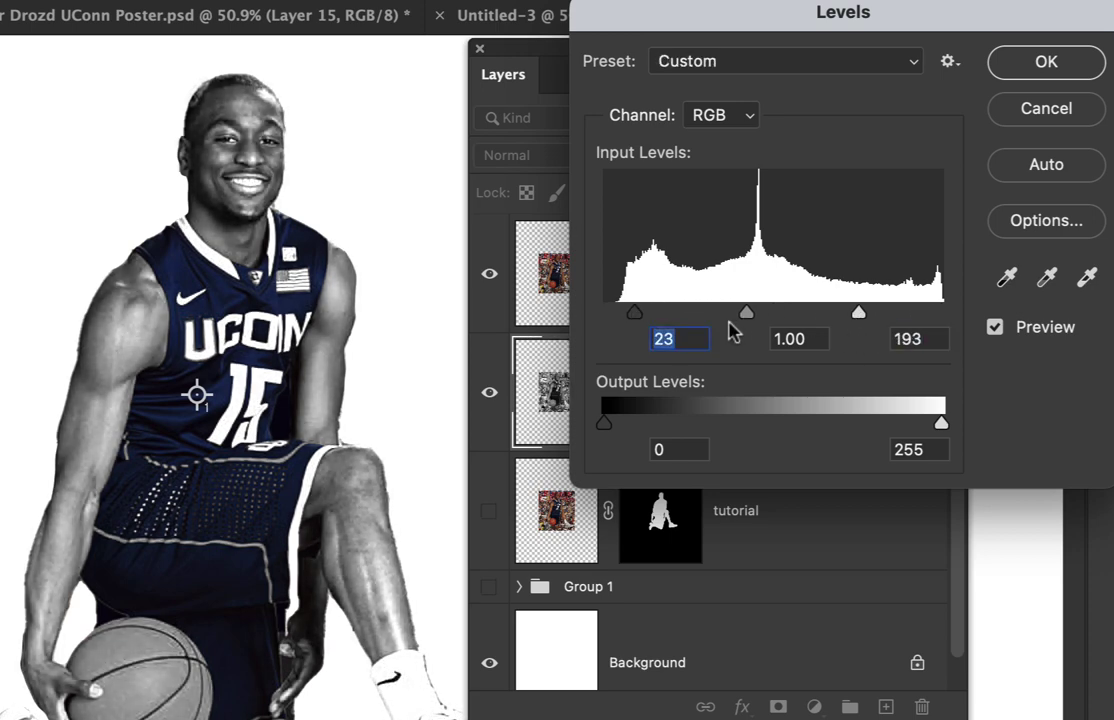
{"action": "left_click_drag", "start_coordinate": [746, 313], "coordinate": [729, 326]}
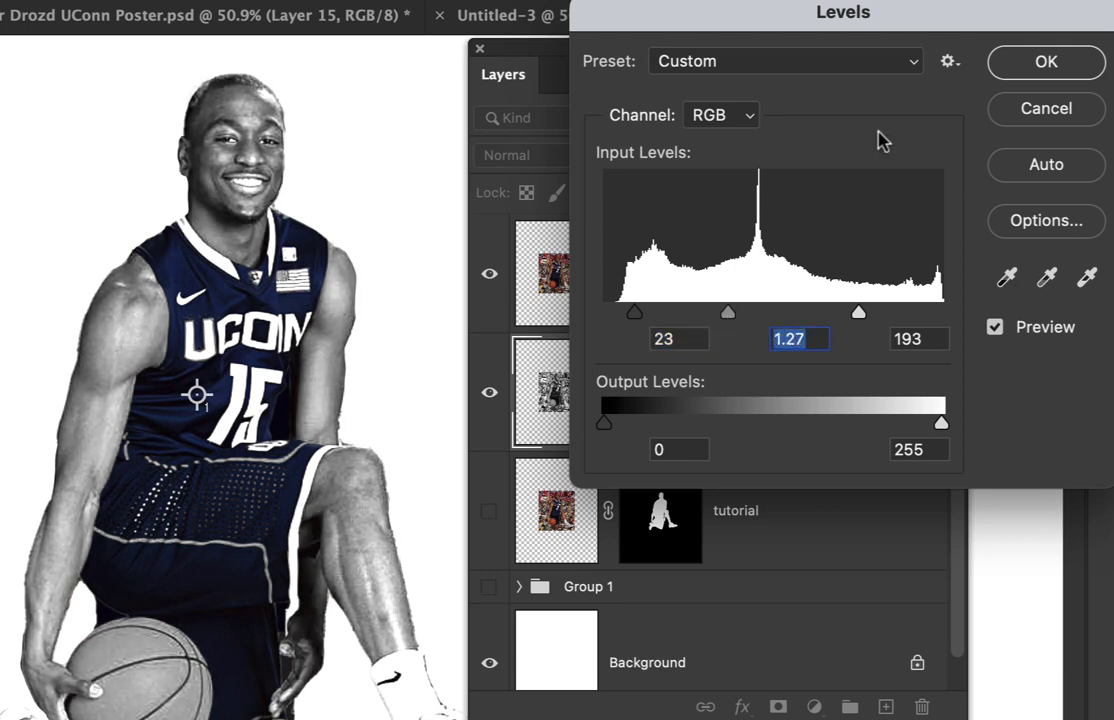
{"action": "left_click", "coordinate": [1030, 67]}
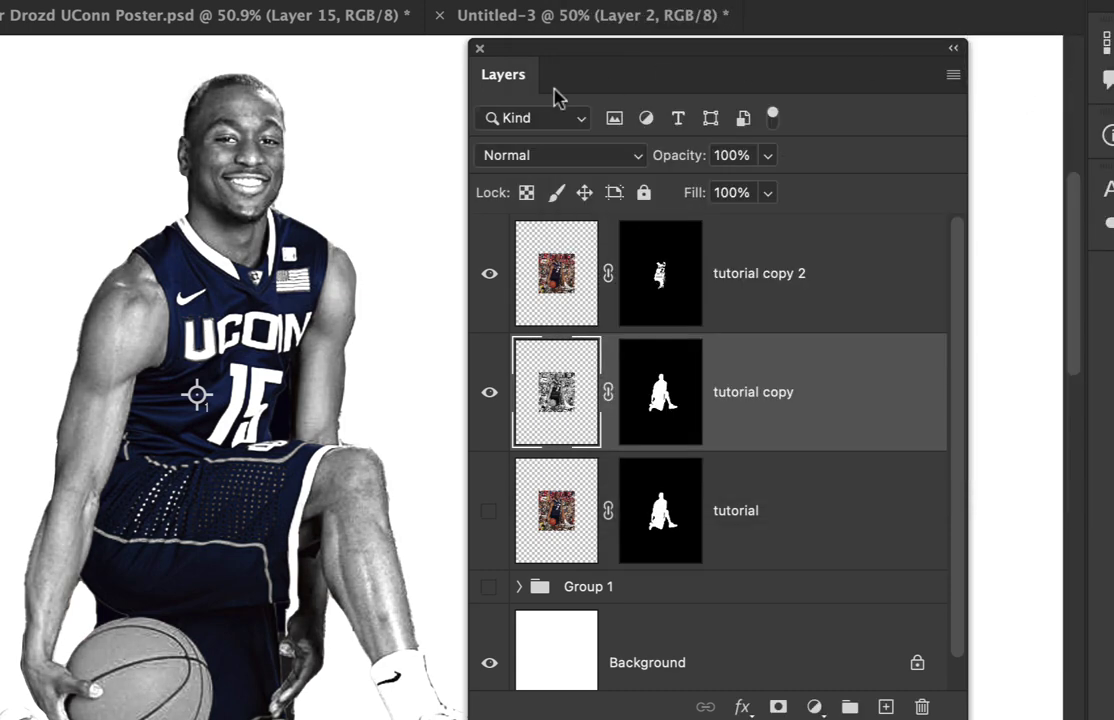
Paint white on the tutorial copy 2 mask to restore the red trim and color on the UCONN lettering, number and shorts.
{"action": "left_click", "coordinate": [665, 290]}
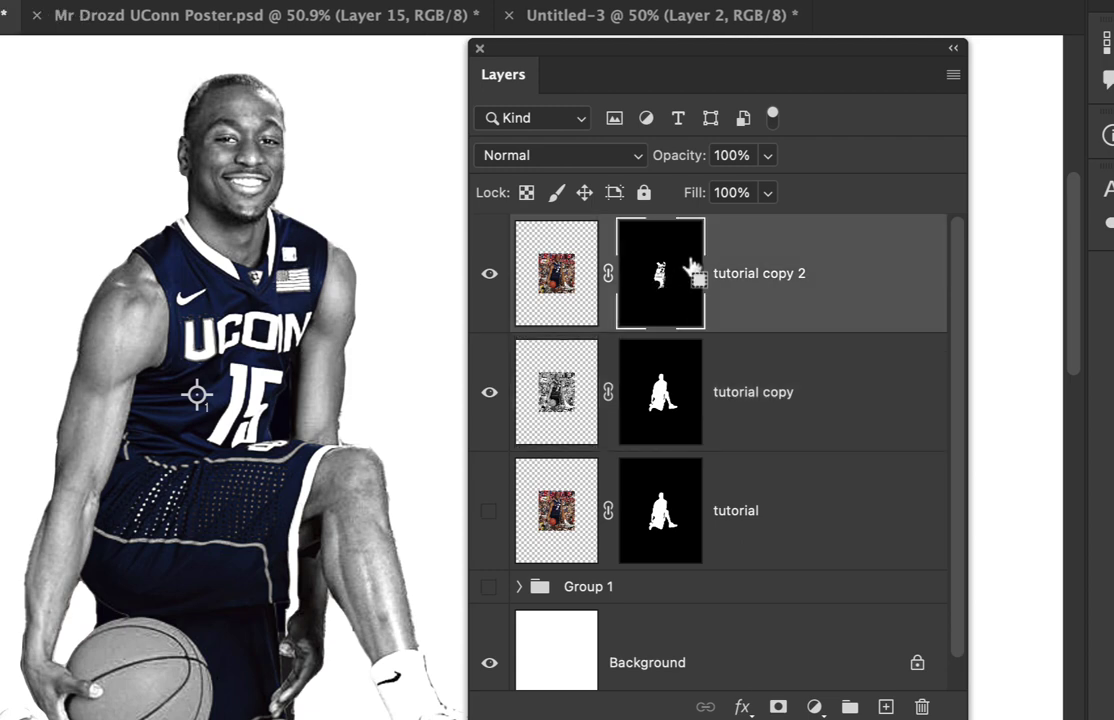
{"action": "key", "text": "super+plus"}
{"action": "key", "text": "super+plus"}
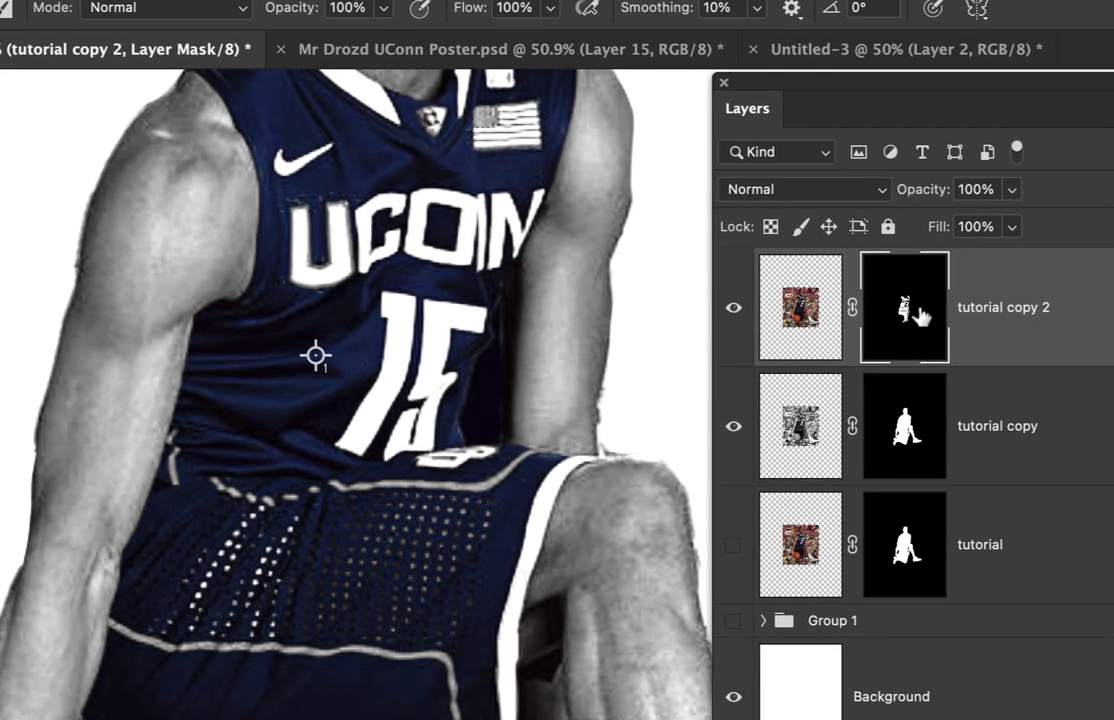
{"action": "right_click", "coordinate": [345, 470]}
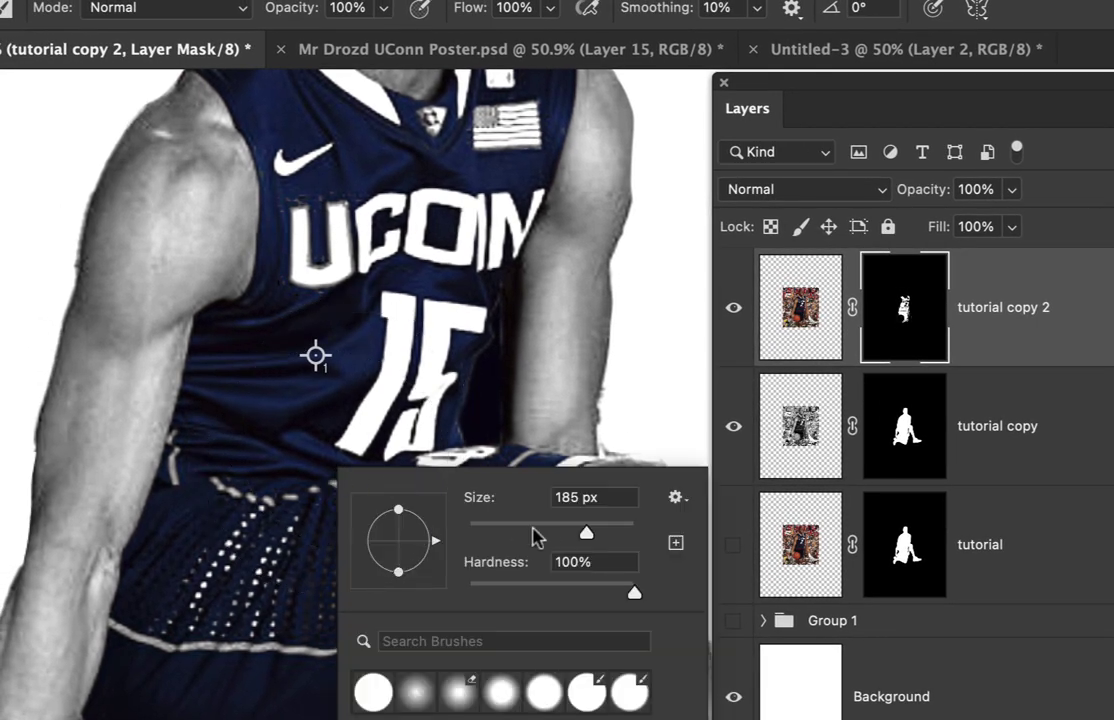
{"action": "mouse_move", "coordinate": [322, 285]}
{"action": "left_mouse_down"}
{"action": "mouse_move", "coordinate": [335, 266]}
{"action": "mouse_move", "coordinate": [322, 222]}
{"action": "mouse_move", "coordinate": [346, 226]}
{"action": "mouse_move", "coordinate": [259, 520]}
{"action": "mouse_move", "coordinate": [224, 597]}
{"action": "mouse_move", "coordinate": [178, 637]}
{"action": "mouse_move", "coordinate": [378, 682]}
{"action": "mouse_move", "coordinate": [418, 497]}
{"action": "mouse_move", "coordinate": [470, 505]}
{"action": "mouse_move", "coordinate": [455, 485]}
{"action": "mouse_move", "coordinate": [398, 589]}
{"action": "mouse_move", "coordinate": [348, 556]}
{"action": "mouse_move", "coordinate": [373, 436]}
{"action": "left_mouse_up"}
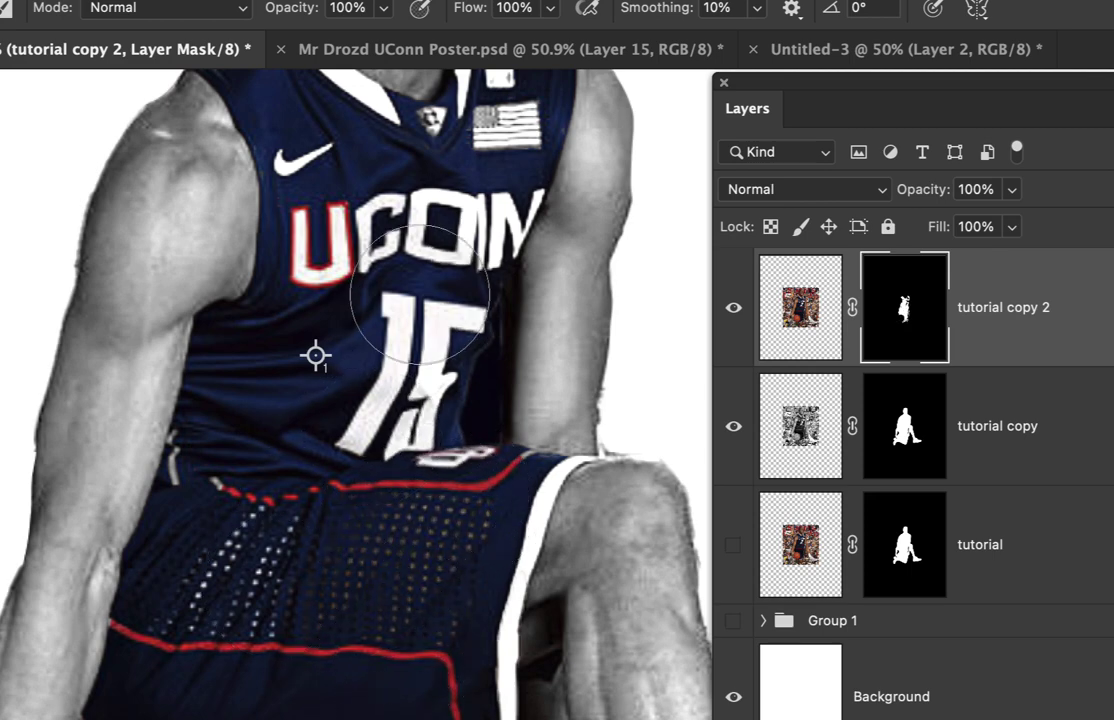
{"action": "left_click_drag", "start_coordinate": [406, 207], "coordinate": [274, 597]}
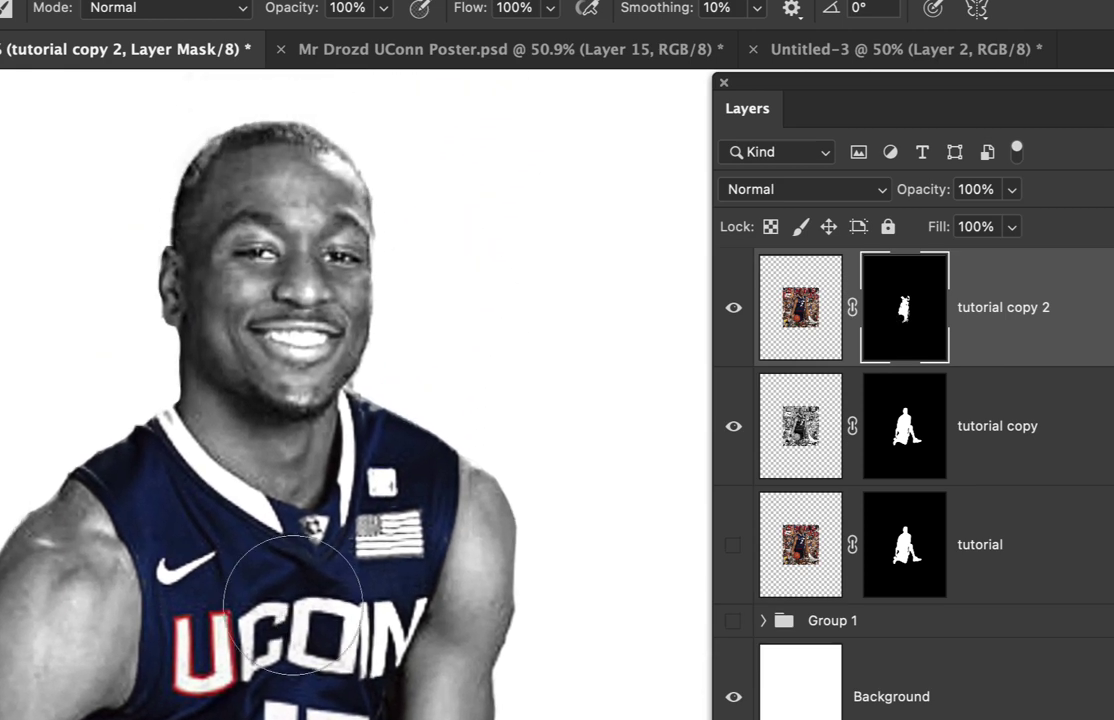
Restore the color of the jersey's chest badge and flag patch by painting white on the mask with a smaller brush.
{"action": "mouse_move", "coordinate": [280, 470]}
{"action": "left_mouse_down"}
{"action": "mouse_move", "coordinate": [373, 119]}
{"action": "mouse_move", "coordinate": [215, 180]}
{"action": "mouse_move", "coordinate": [405, 286]}
{"action": "mouse_move", "coordinate": [397, 365]}
{"action": "left_mouse_up"}
{"action": "key", "text": "ctrl+z"}
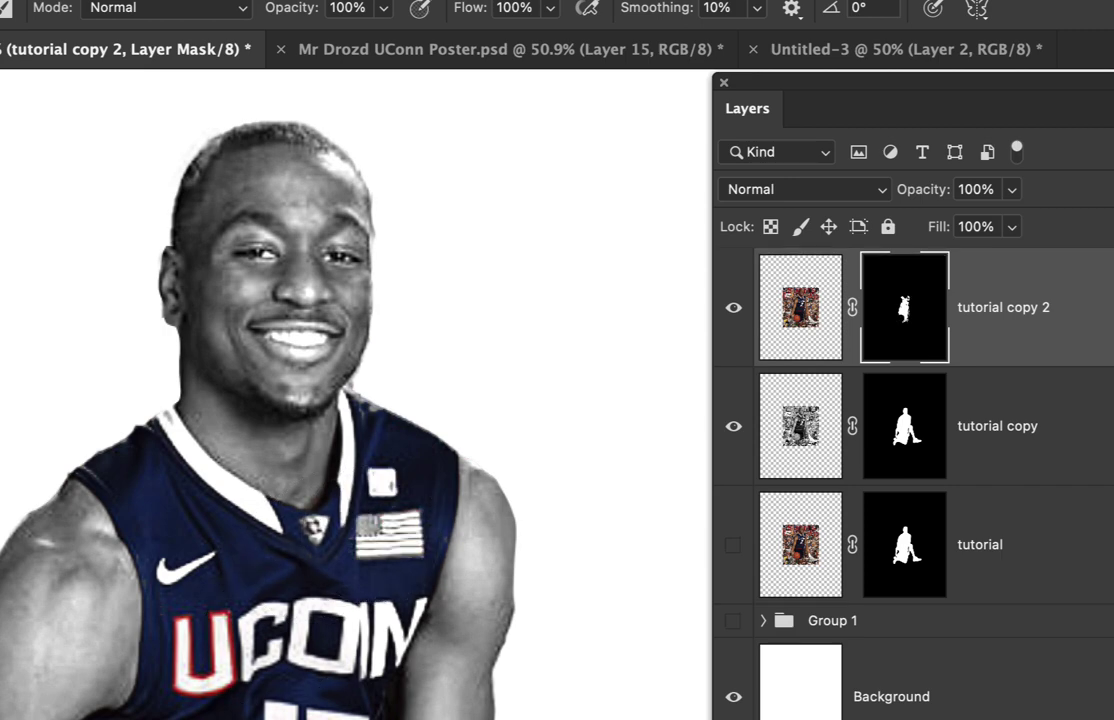
{"action": "right_click", "coordinate": [437, 560]}
{"action": "left_click_drag", "start_coordinate": [328, 592], "coordinate": [389, 532]}
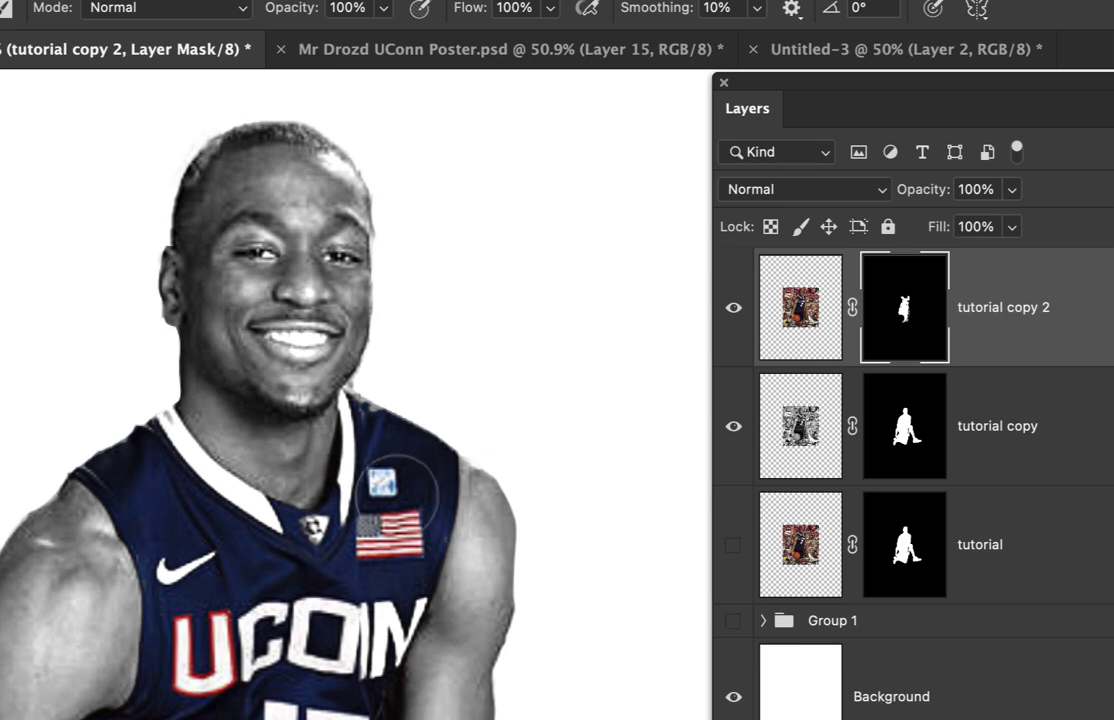
Restore the basketball's orange color by painting white on the tutorial copy 2 mask with a larger brush, using a 41 px brush near the fingers.
{"action": "scroll", "coordinate": [397, 490], "scroll_direction": "down", "scroll_amount": 15}
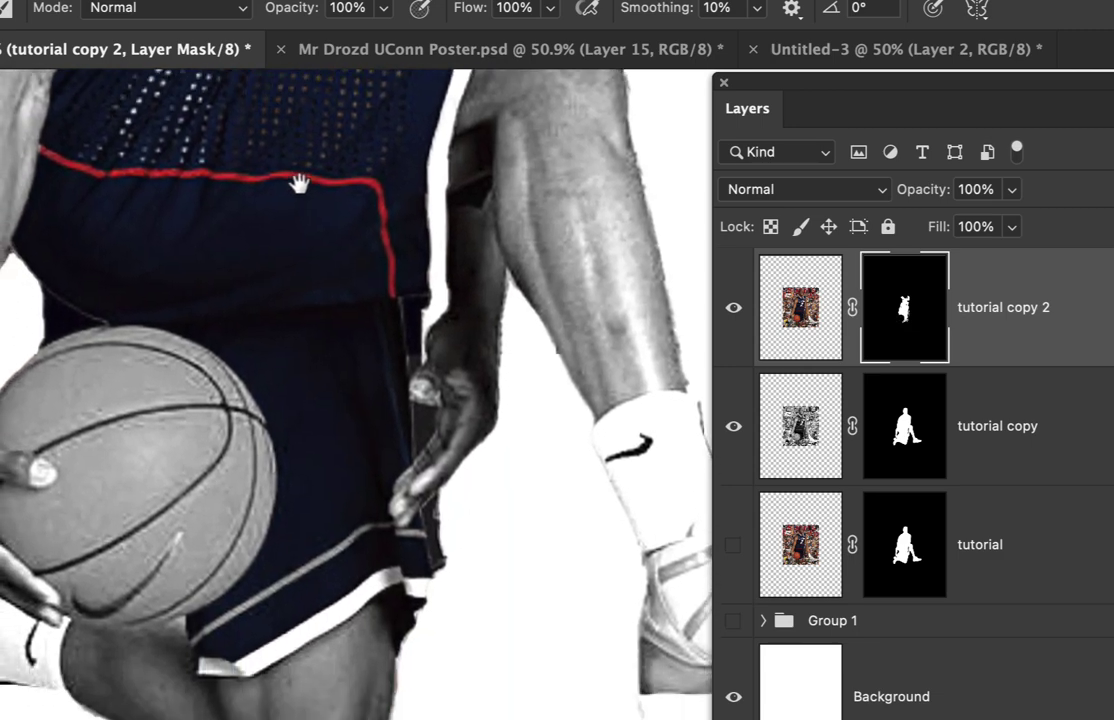
{"action": "right_click", "coordinate": [160, 400]}
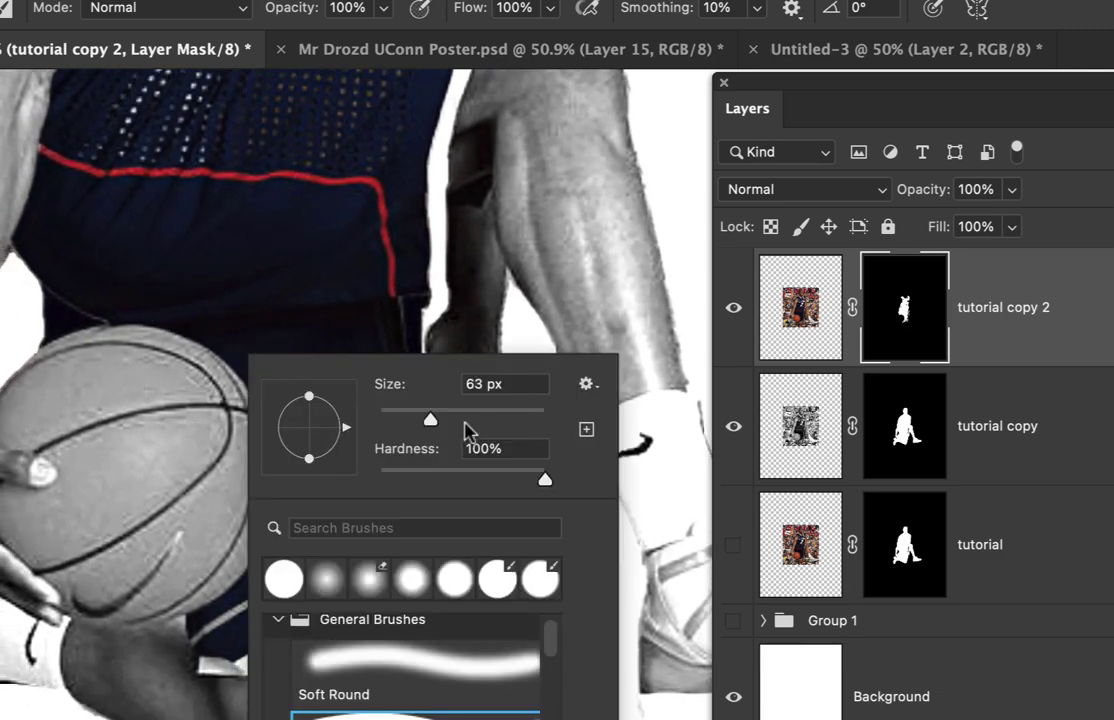
{"action": "left_click_drag", "start_coordinate": [405, 378], "coordinate": [430, 378]}
{"action": "key", "text": "Return"}
{"action": "mouse_move", "coordinate": [160, 400]}
{"action": "left_mouse_down"}
{"action": "mouse_move", "coordinate": [188, 453]}
{"action": "mouse_move", "coordinate": [140, 515]}
{"action": "mouse_move", "coordinate": [200, 510]}
{"action": "left_mouse_up"}
{"action": "left_click_drag", "start_coordinate": [123, 402], "coordinate": [126, 405]}
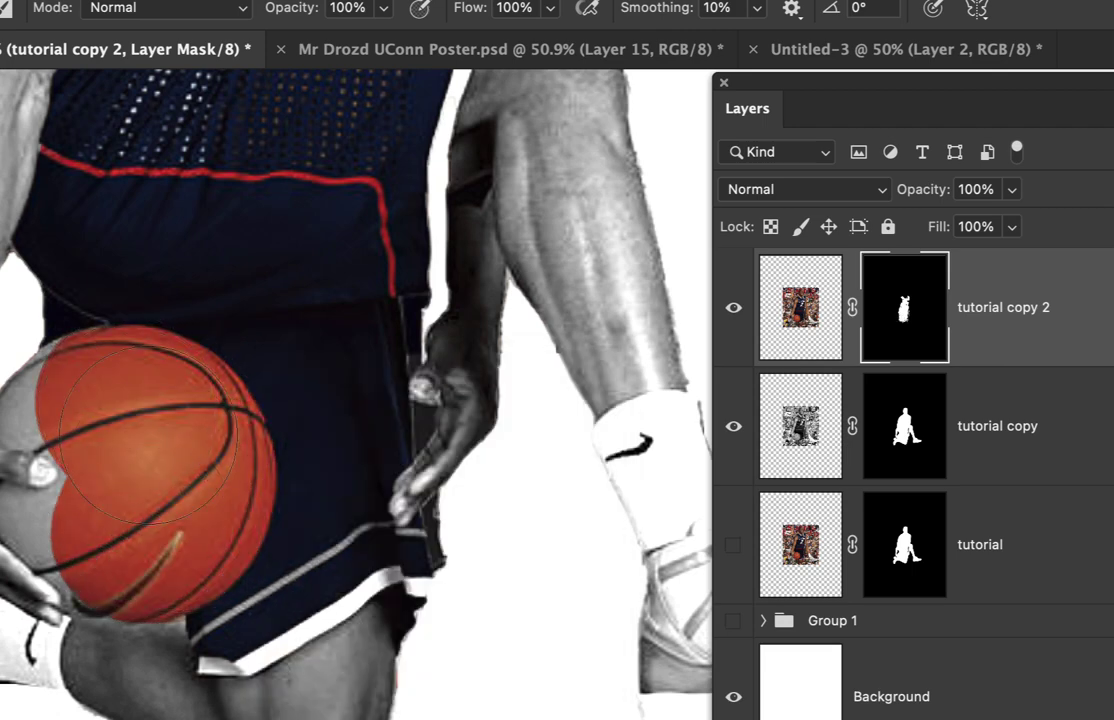
{"action": "right_click", "coordinate": [148, 433]}
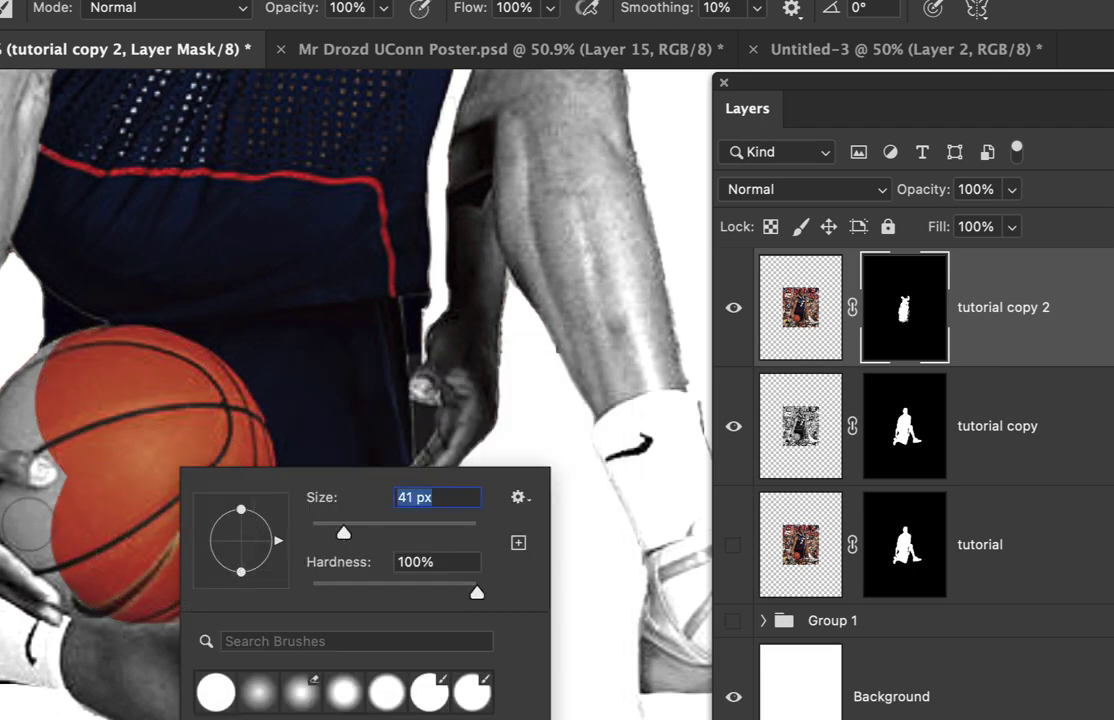
{"action": "key", "text": "Return"}
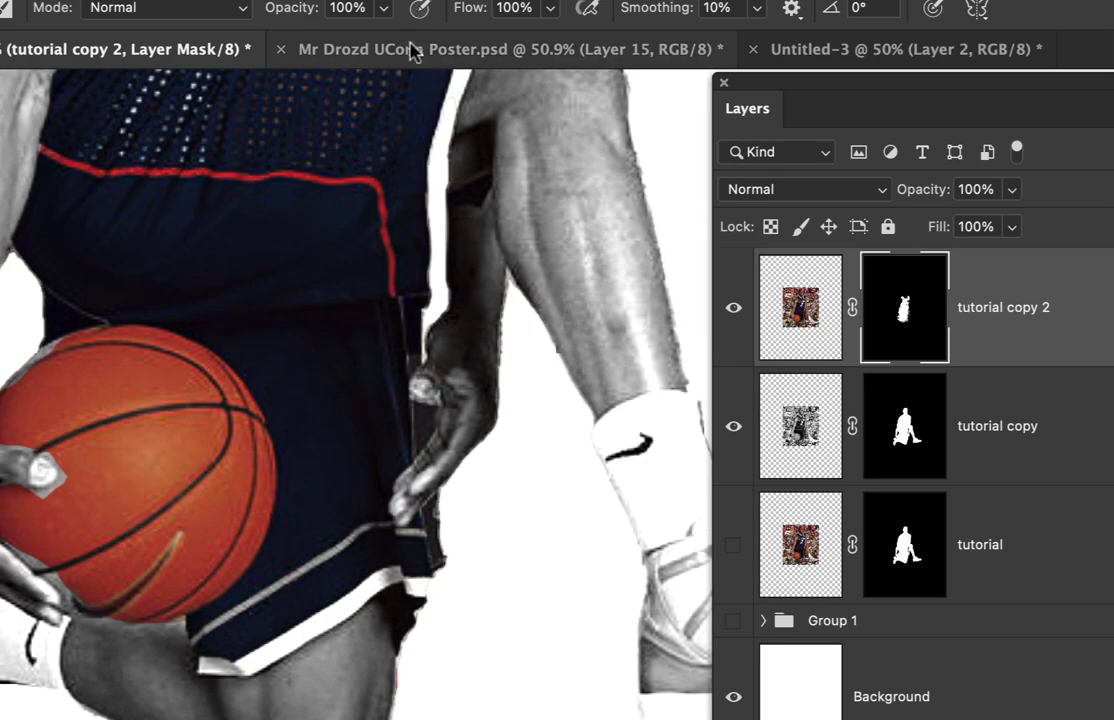
Switch to the UConn Poster document and hide the layer list to view the whole composition.
{"action": "left_click", "coordinate": [362, 47]}
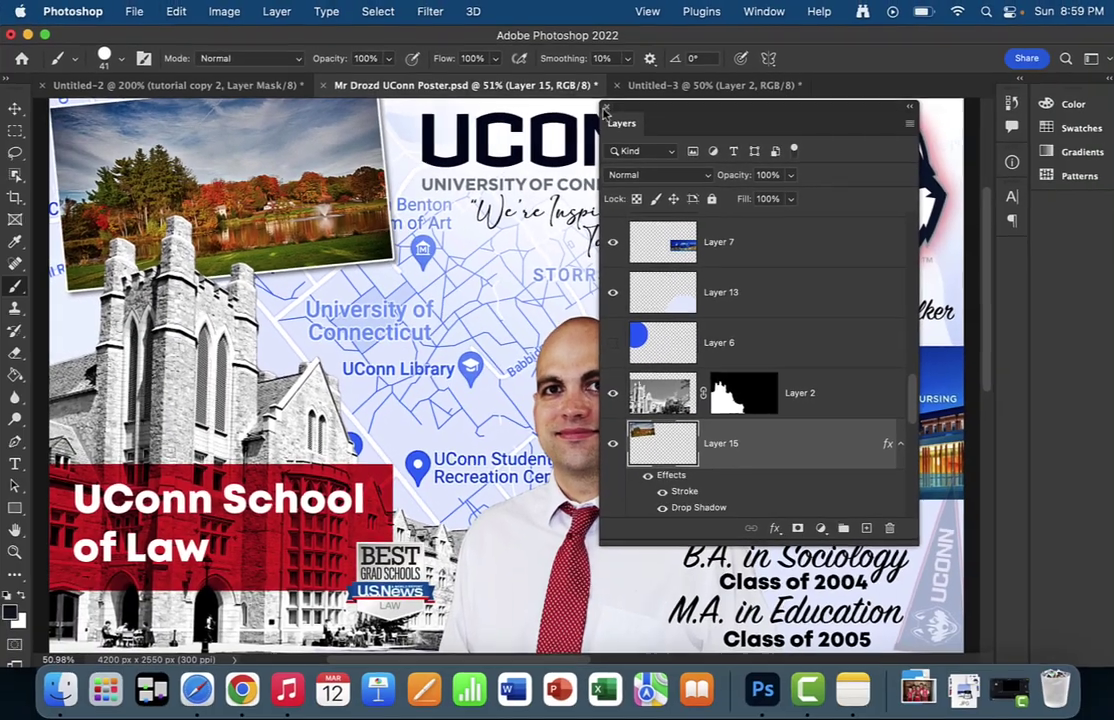
{"action": "left_click", "coordinate": [724, 82]}
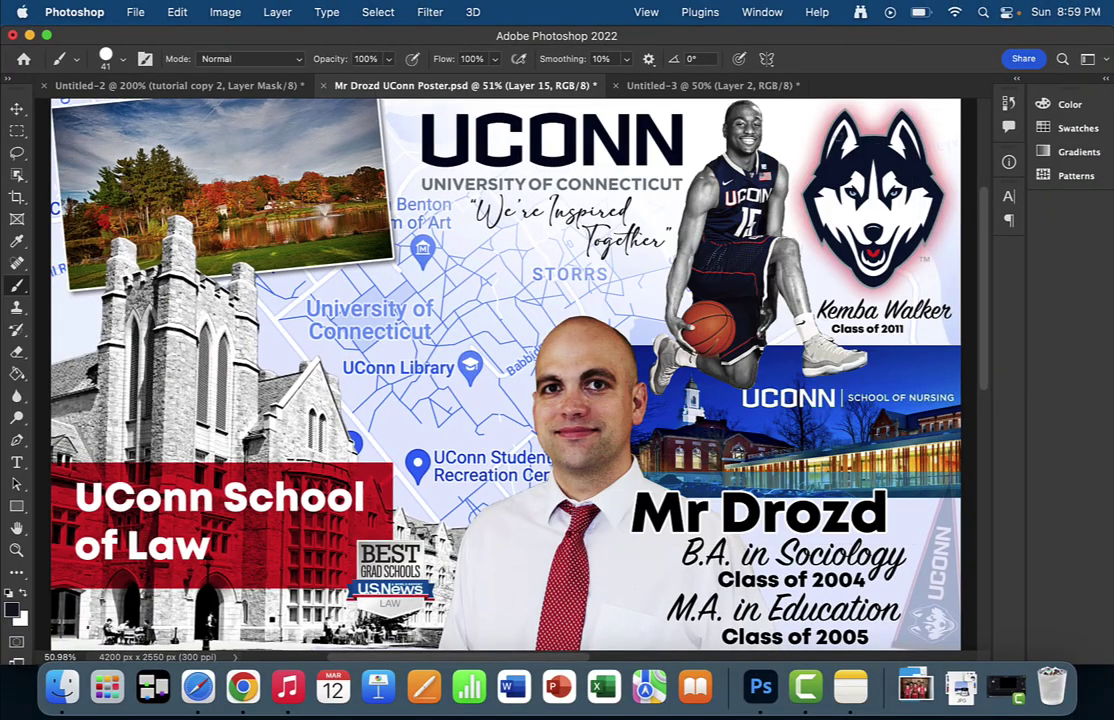